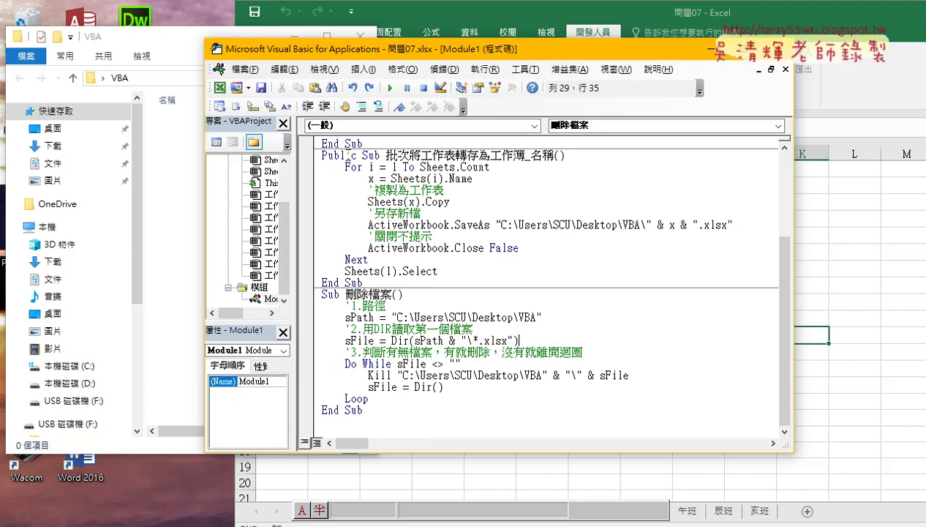
Highlight the export procedure's name, the Sheets(x).Copy statement and the SaveAs method on line 19.
{"action": "left_click_drag", "start_coordinate": [421, 155], "coordinate": [524, 155]}
{"action": "left_click_drag", "start_coordinate": [450, 201], "coordinate": [368, 201]}
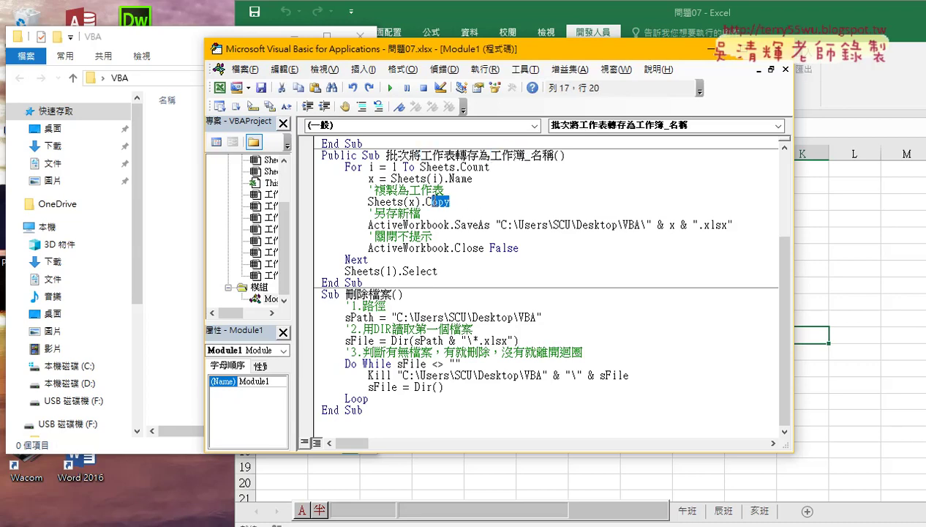
{"action": "left_click", "coordinate": [479, 224]}
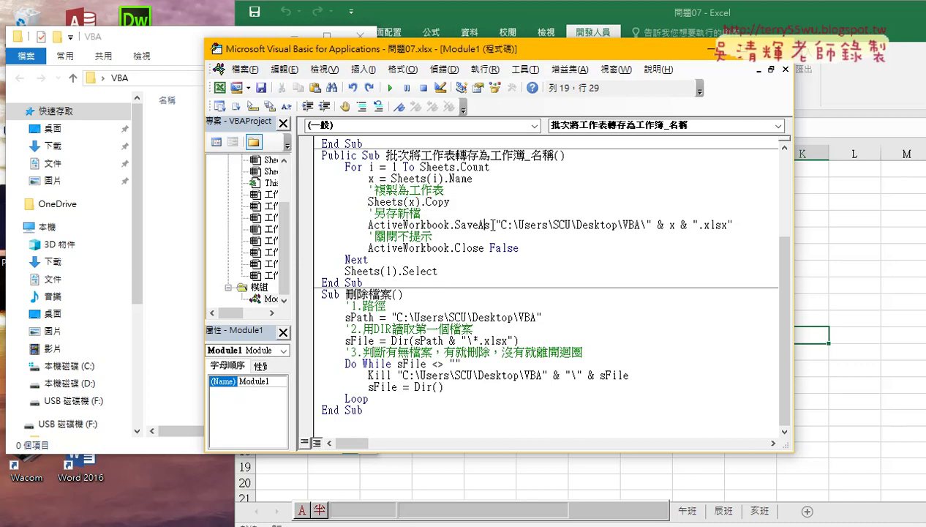
{"action": "left_click_drag", "start_coordinate": [482, 225], "coordinate": [460, 224]}
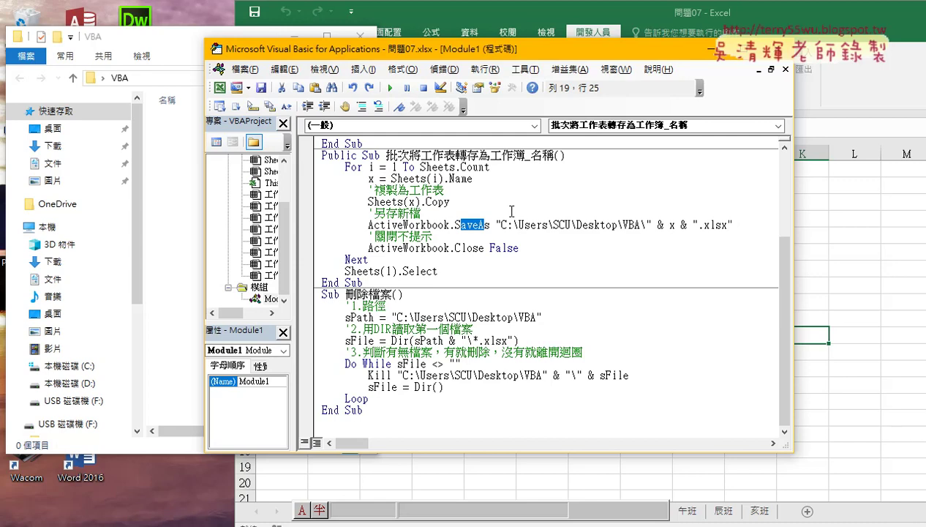
Change ActiveWorkbook.SaveAs on line 19 to SaveCopyAs and run the sheet-export macro.
{"action": "left_click", "coordinate": [474, 224]}
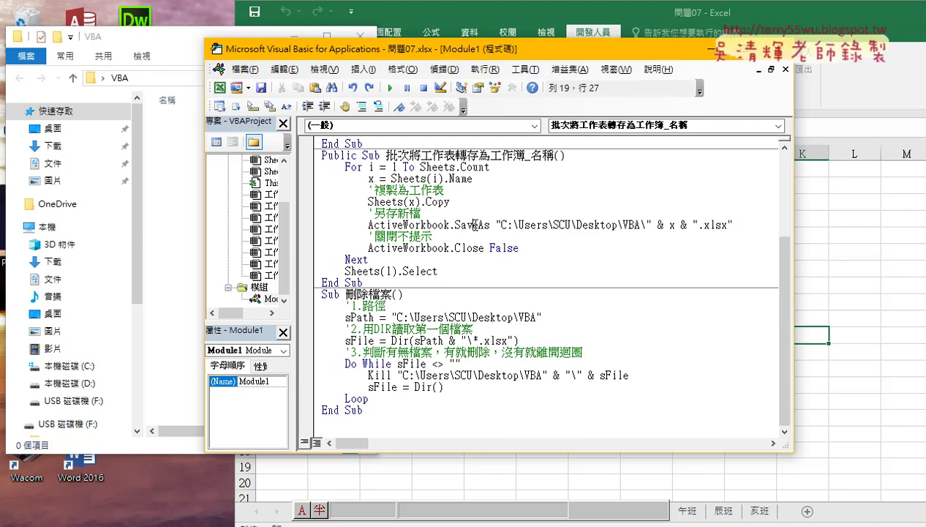
{"action": "key", "text": "Right"}
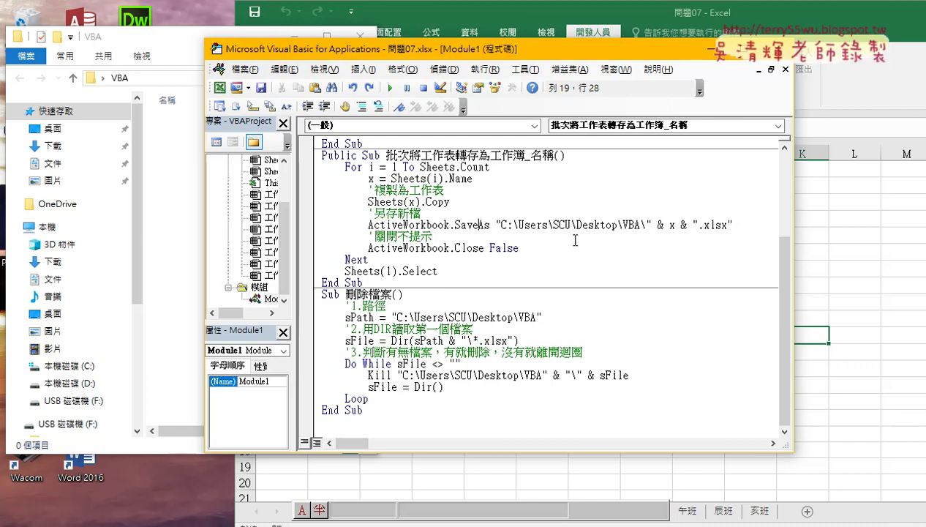
{"action": "type", "text": "cp"}
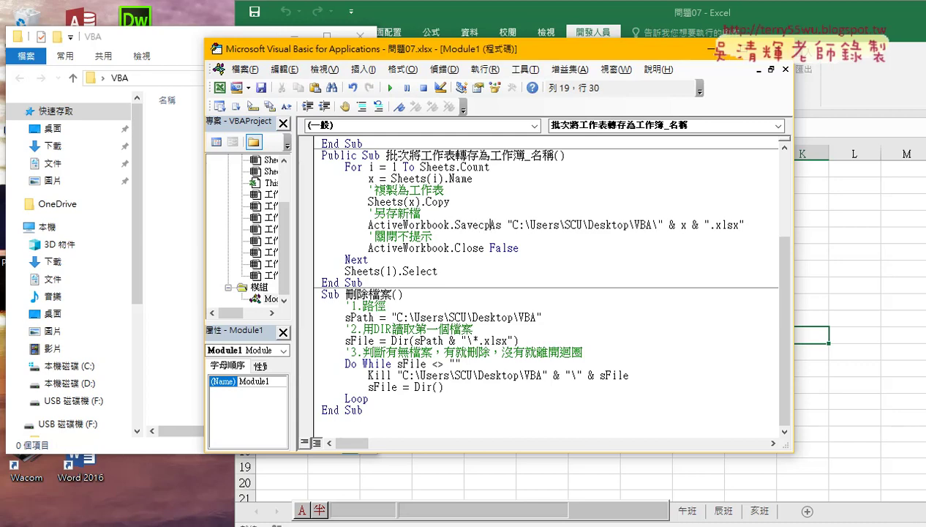
{"action": "key", "text": "BackSpace"}
{"action": "type", "text": "op"}
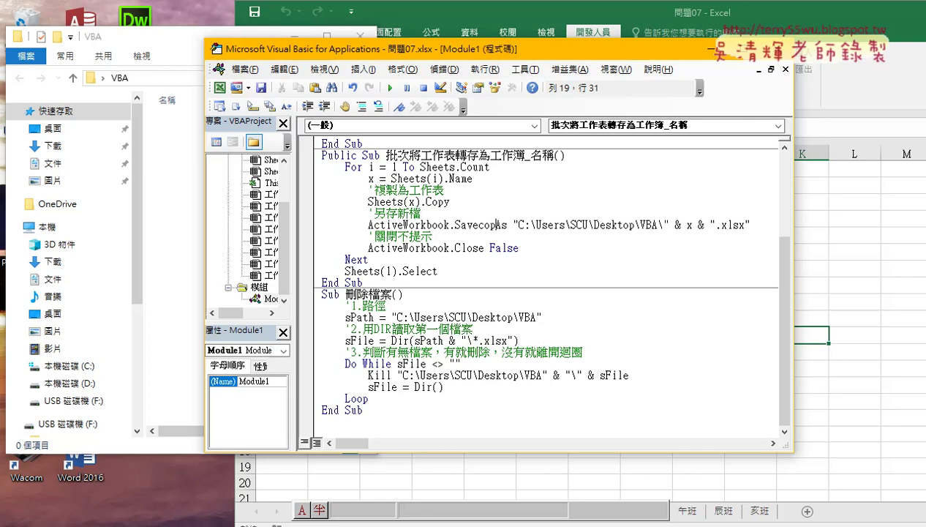
{"action": "type", "text": "y"}
{"action": "key", "text": "Down"}
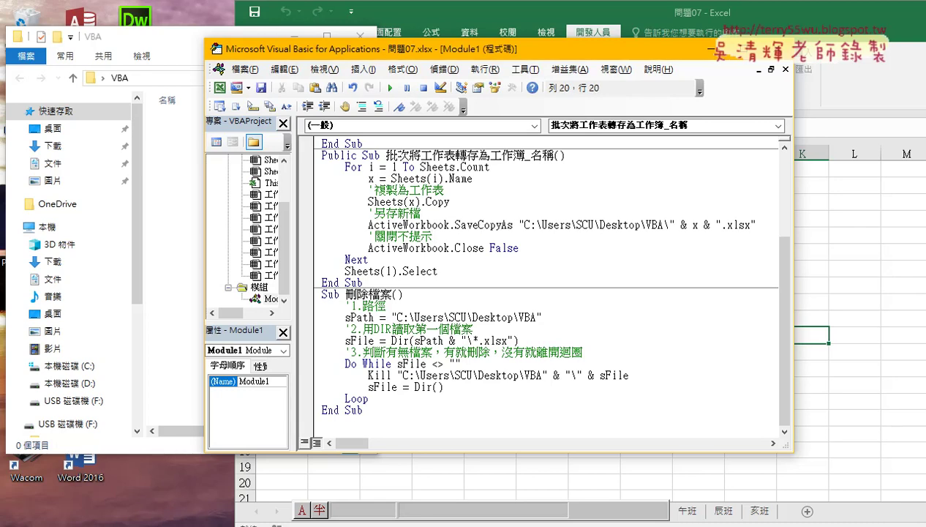
{"action": "left_click", "coordinate": [526, 218]}
Run the export macro to create the 13 sheet workbooks, then delete Copy so the line reads SaveAs.
{"action": "left_click", "coordinate": [390, 88]}
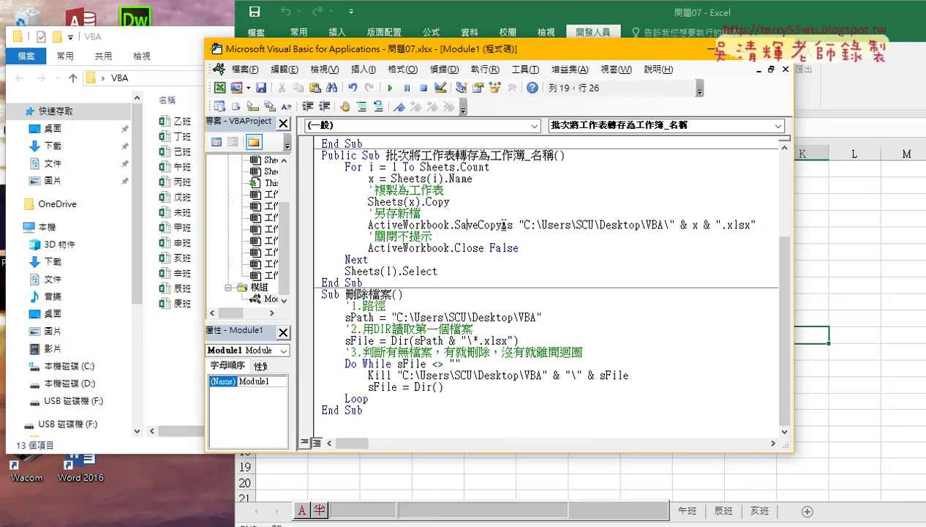
{"action": "left_click_drag", "start_coordinate": [502, 224], "coordinate": [478, 225]}
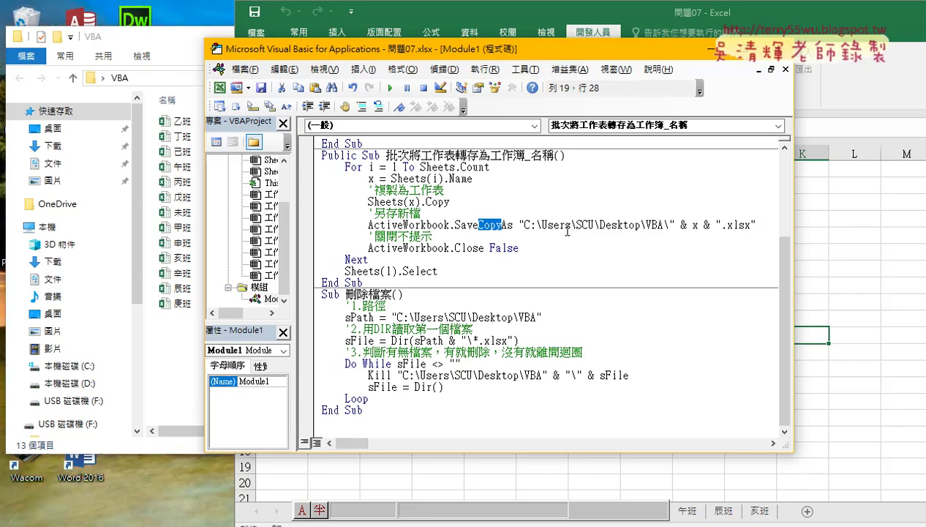
{"action": "key", "text": "Delete"}
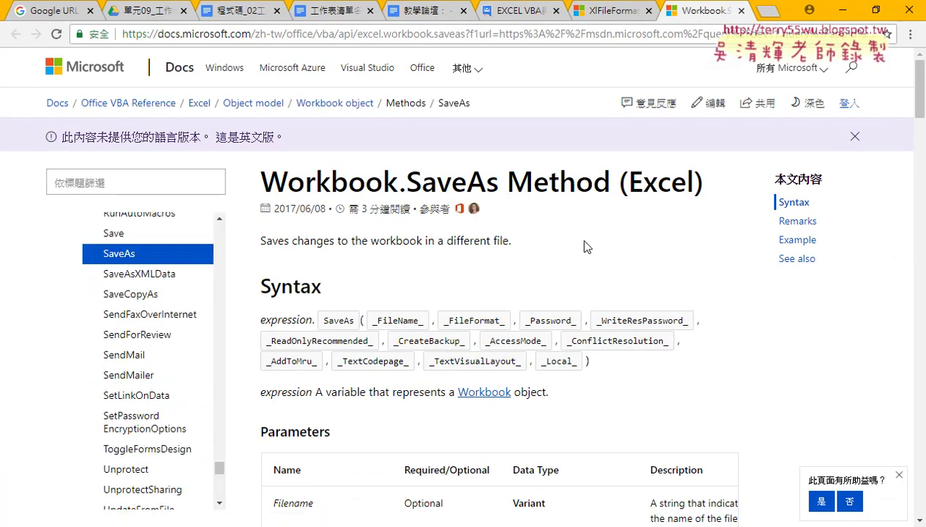
Scroll to the SaveAs Parameters table and highlight Filename, FileFormat and the XlFileFormat link.
{"action": "scroll", "coordinate": [720, 261], "scroll_direction": "down", "scroll_amount": 2}
{"action": "scroll", "coordinate": [724, 258], "scroll_direction": "down", "scroll_amount": 3}
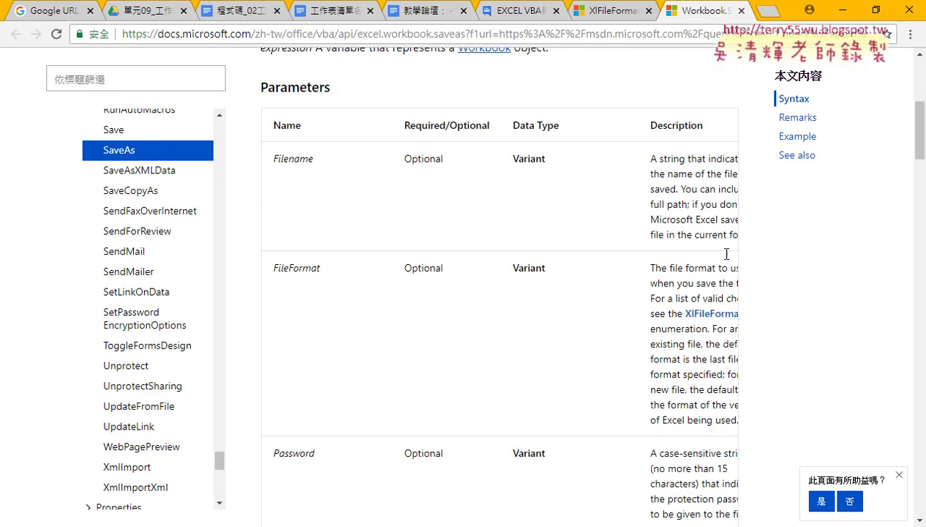
{"action": "left_click_drag", "start_coordinate": [326, 250], "coordinate": [276, 250]}
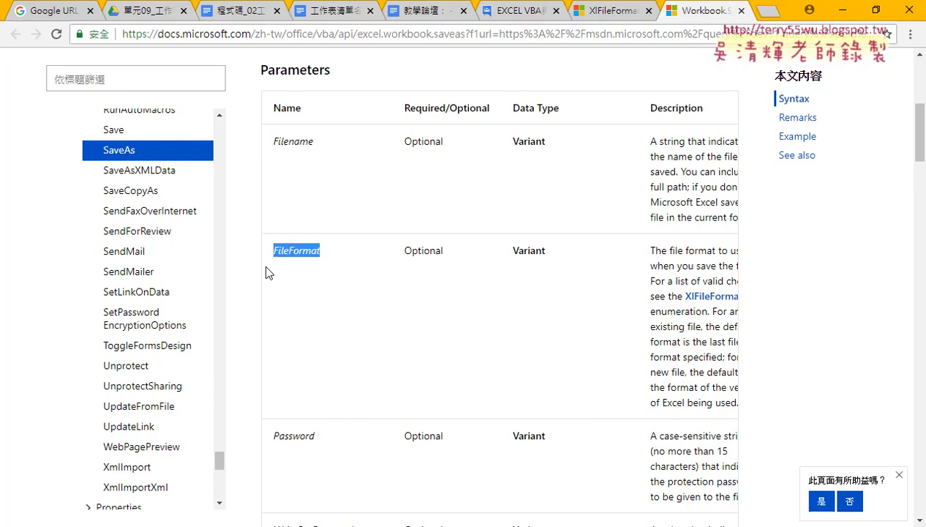
{"action": "left_click_drag", "start_coordinate": [313, 143], "coordinate": [275, 143]}
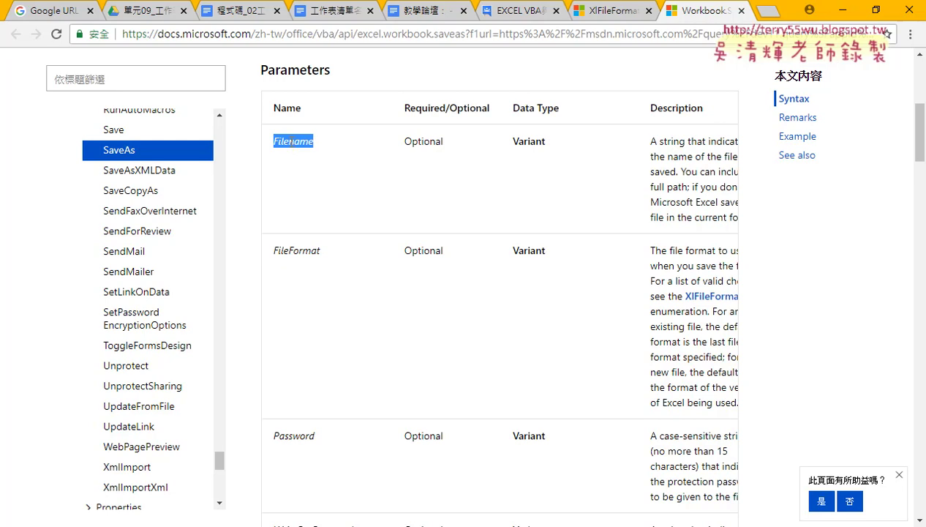
{"action": "left_click_drag", "start_coordinate": [320, 251], "coordinate": [274, 252]}
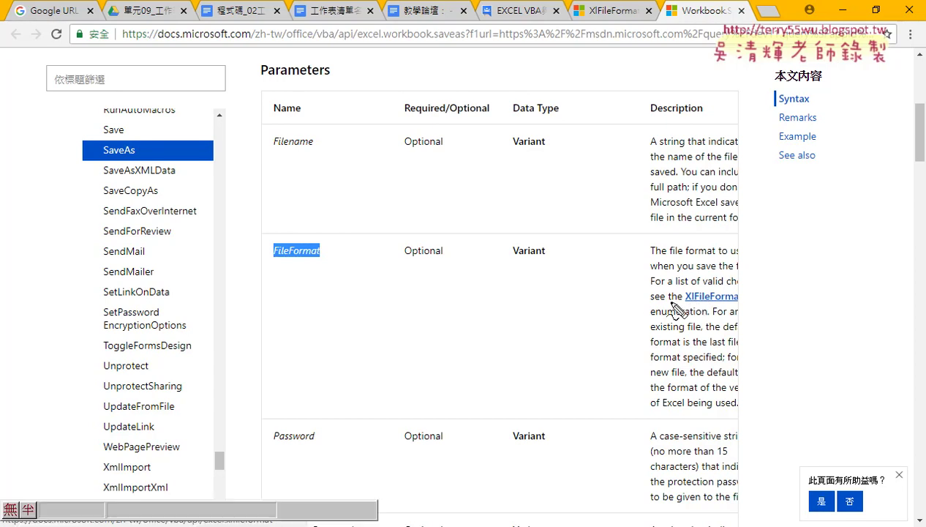
{"action": "left_click_drag", "start_coordinate": [735, 311], "coordinate": [764, 303]}
{"action": "mouse_move", "coordinate": [724, 224]}
{"action": "left_mouse_down"}
{"action": "mouse_move", "coordinate": [720, 276]}
{"action": "mouse_move", "coordinate": [731, 249]}
{"action": "left_mouse_up"}
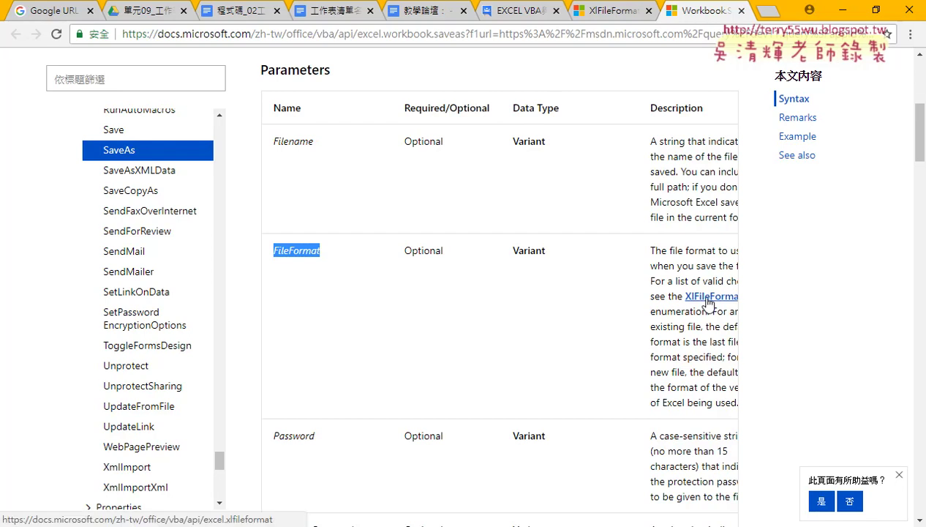
Open the XlFileFormat enumeration and highlight the xlCSV name and its CSV description.
{"action": "left_click", "coordinate": [709, 298]}
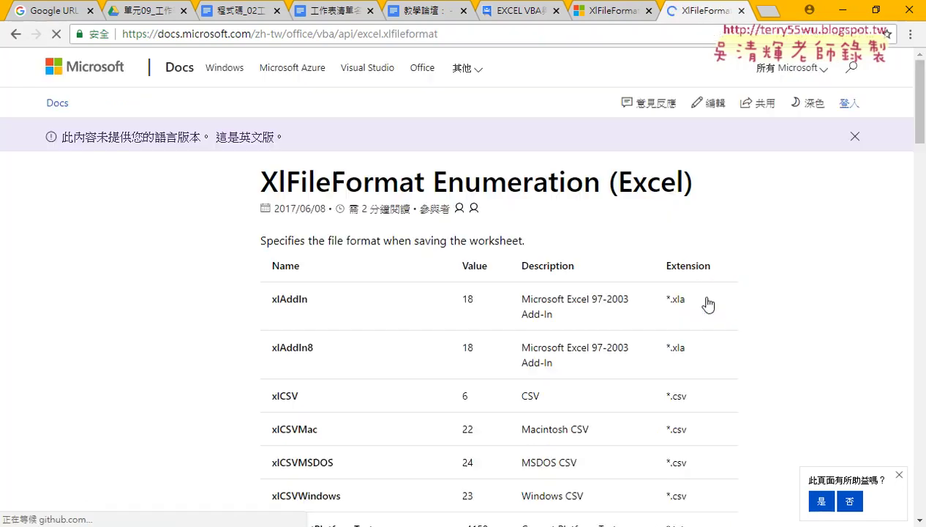
{"action": "scroll", "coordinate": [798, 279], "scroll_direction": "down", "scroll_amount": 3}
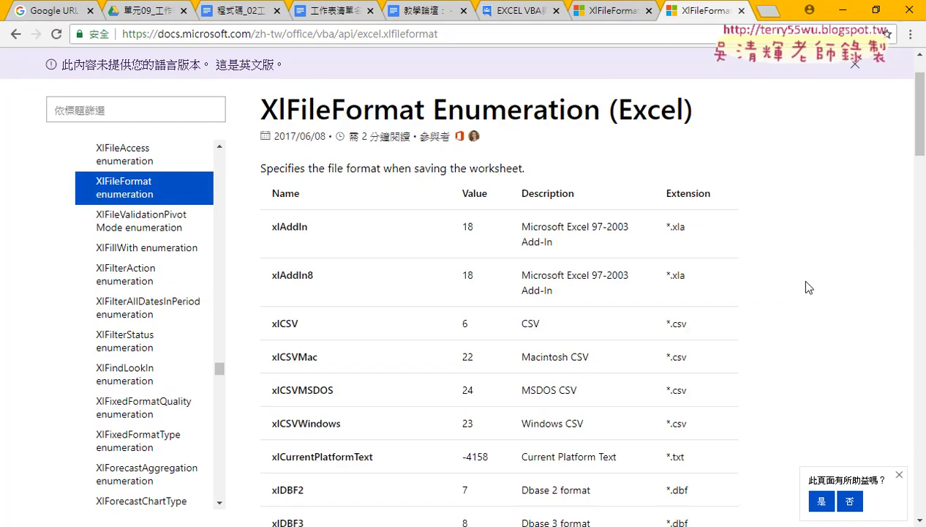
{"action": "scroll", "coordinate": [806, 280], "scroll_direction": "down", "scroll_amount": 1}
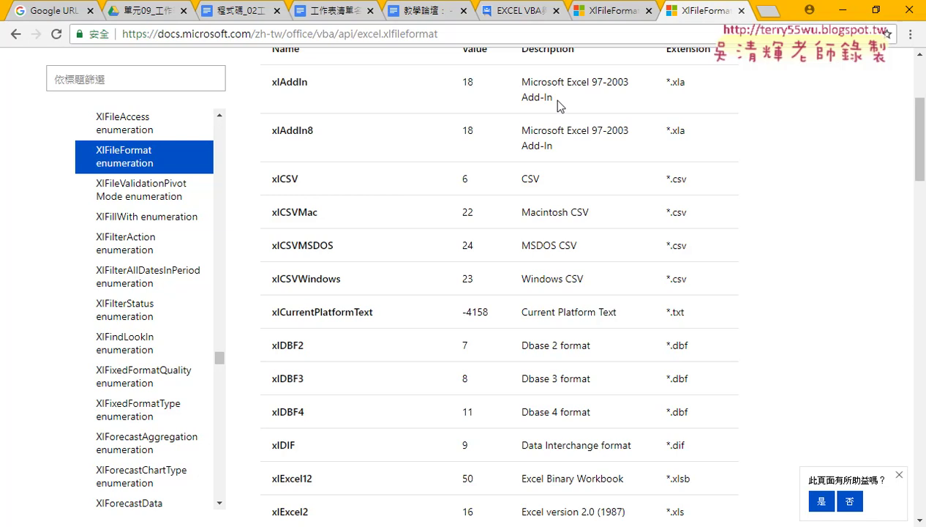
{"action": "left_click_drag", "start_coordinate": [553, 99], "coordinate": [518, 101]}
{"action": "left_click_drag", "start_coordinate": [548, 181], "coordinate": [522, 183]}
{"action": "left_click_drag", "start_coordinate": [299, 181], "coordinate": [271, 183]}
Highlight the *.txt and *.xlsb extensions, then the xlExcel8 row: Excel 97-2003 Workbook, *.xls.
{"action": "scroll", "coordinate": [576, 272], "scroll_direction": "down", "scroll_amount": 1}
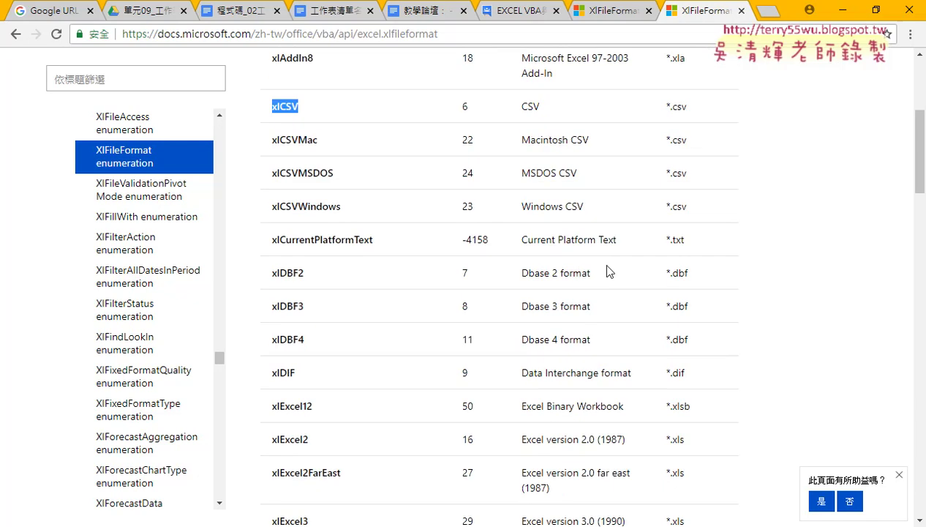
{"action": "left_click", "coordinate": [619, 249]}
{"action": "left_click_drag", "start_coordinate": [700, 241], "coordinate": [665, 242]}
{"action": "left_click_drag", "start_coordinate": [692, 278], "coordinate": [660, 274]}
{"action": "scroll", "coordinate": [708, 314], "scroll_direction": "down", "scroll_amount": 2}
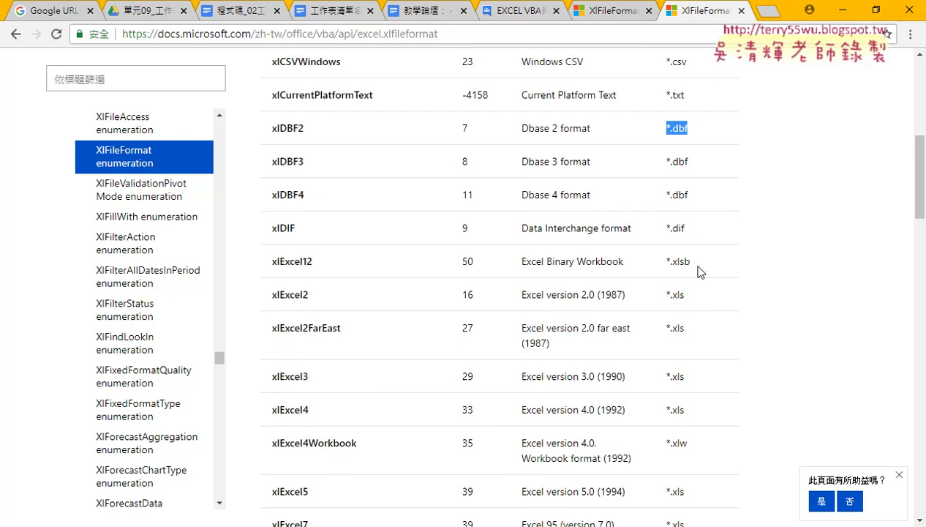
{"action": "left_click_drag", "start_coordinate": [693, 262], "coordinate": [667, 263]}
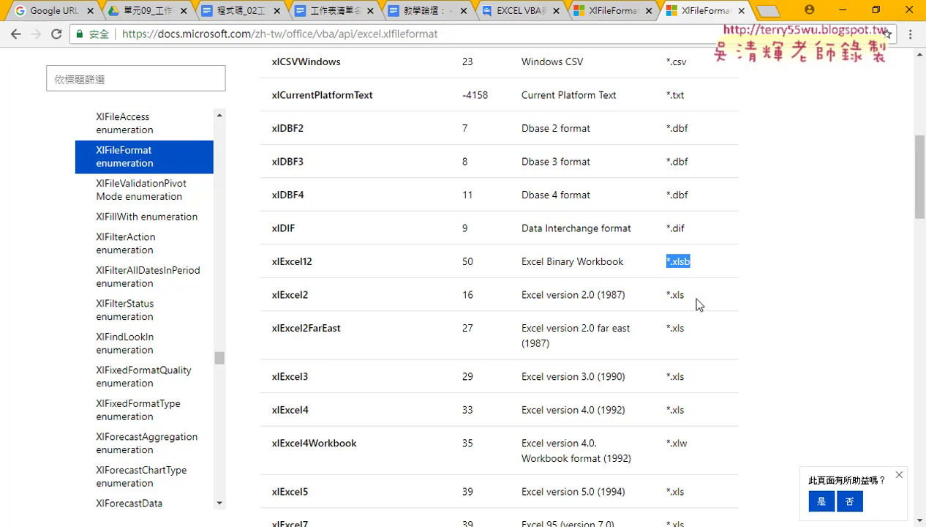
{"action": "left_click_drag", "start_coordinate": [692, 297], "coordinate": [518, 295]}
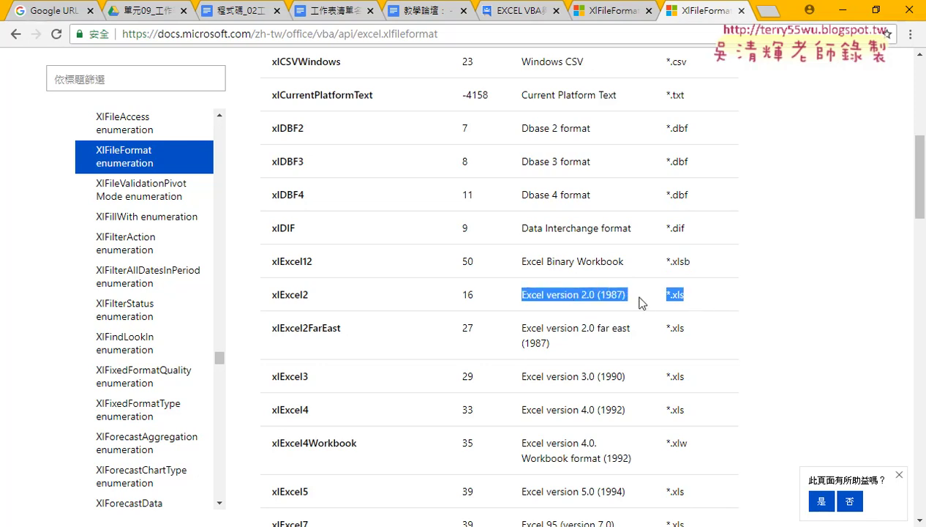
{"action": "scroll", "coordinate": [636, 300], "scroll_direction": "down", "scroll_amount": 1}
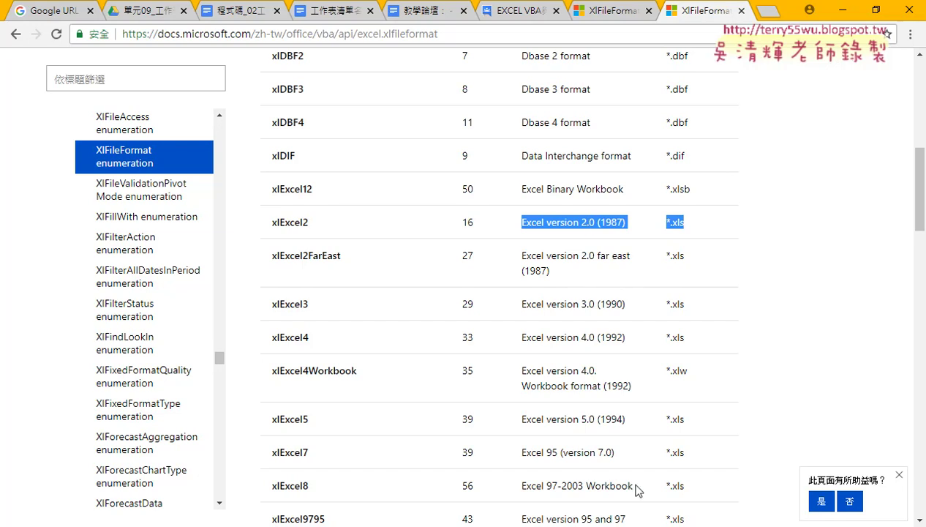
{"action": "left_click_drag", "start_coordinate": [632, 486], "coordinate": [520, 494]}
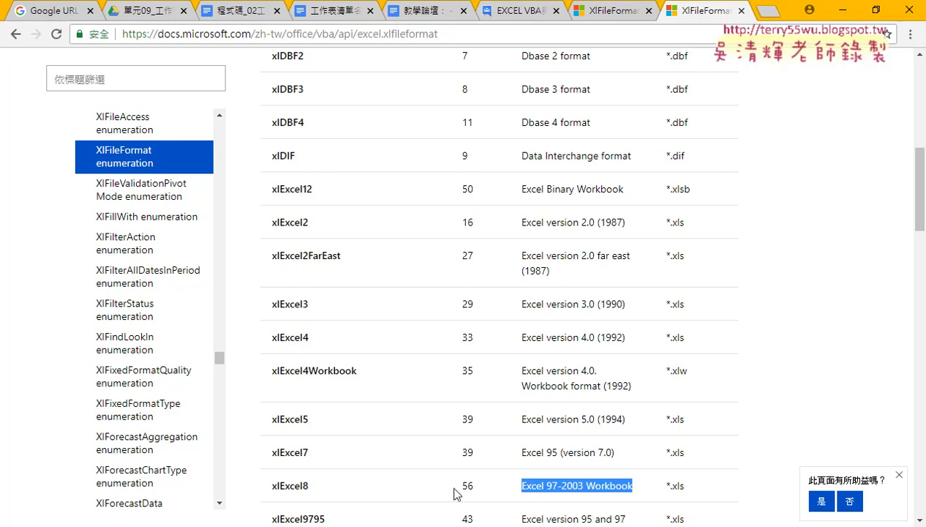
{"action": "left_click_drag", "start_coordinate": [309, 487], "coordinate": [271, 487]}
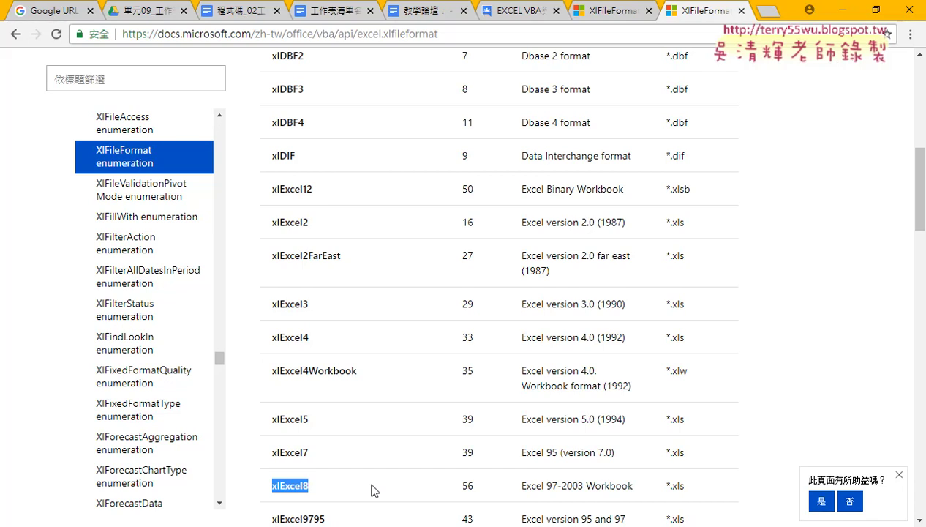
{"action": "left_click_drag", "start_coordinate": [687, 485], "coordinate": [662, 486]}
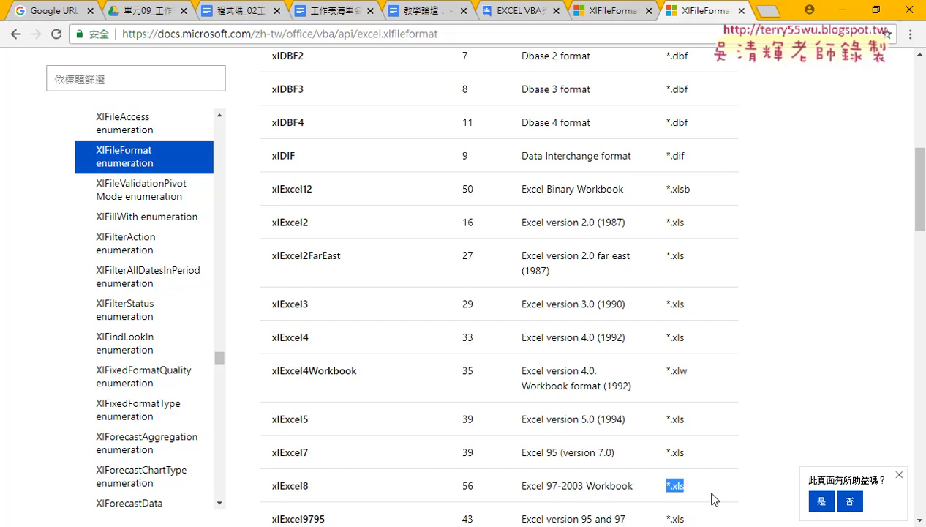
Scroll down the XlFileFormat table, highlighting the *.ods and *.xml extensions.
{"action": "scroll", "coordinate": [682, 384], "scroll_direction": "down", "scroll_amount": 2}
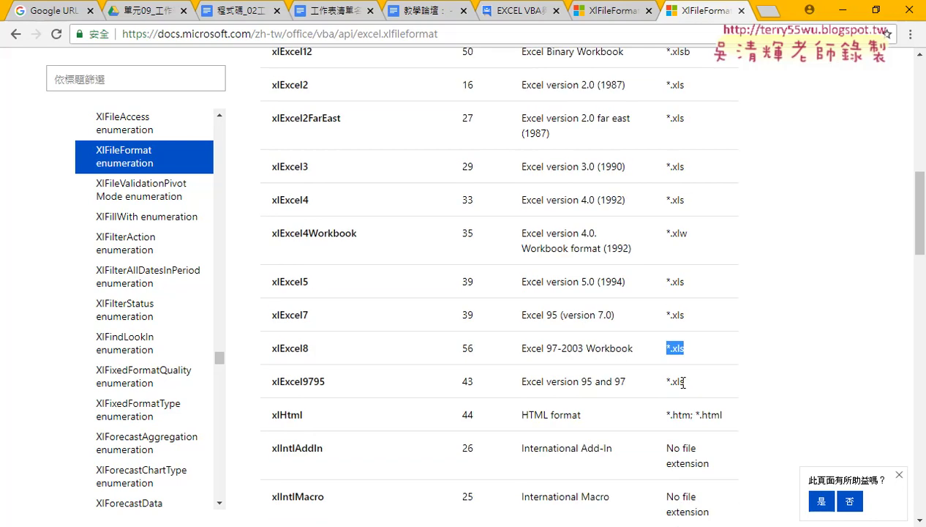
{"action": "scroll", "coordinate": [682, 380], "scroll_direction": "down", "scroll_amount": 1}
{"action": "scroll", "coordinate": [683, 378], "scroll_direction": "down", "scroll_amount": 1}
{"action": "scroll", "coordinate": [683, 379], "scroll_direction": "down", "scroll_amount": 1}
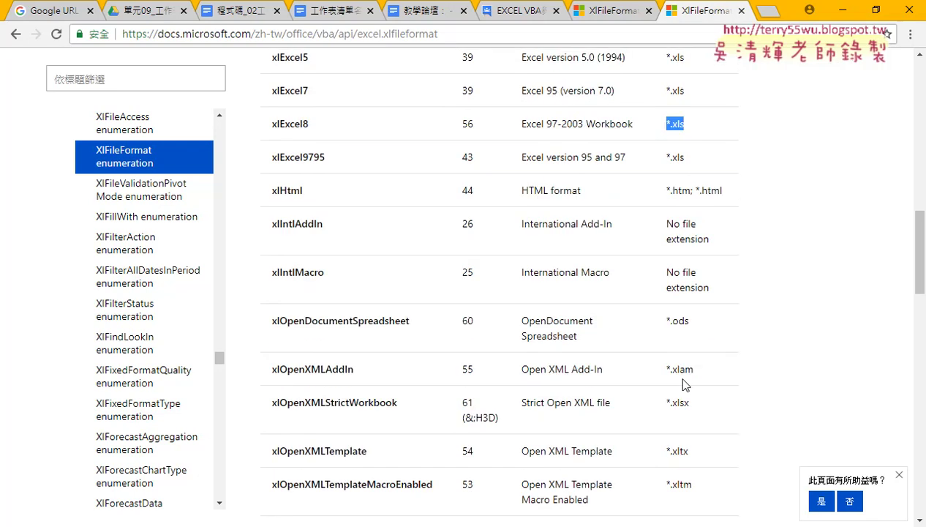
{"action": "scroll", "coordinate": [683, 379], "scroll_direction": "down", "scroll_amount": 1}
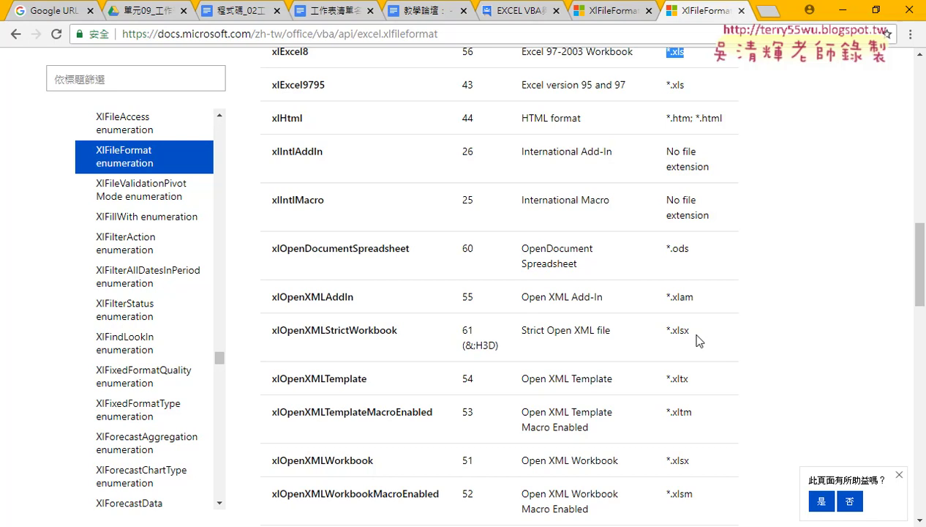
{"action": "left_click_drag", "start_coordinate": [692, 247], "coordinate": [661, 250]}
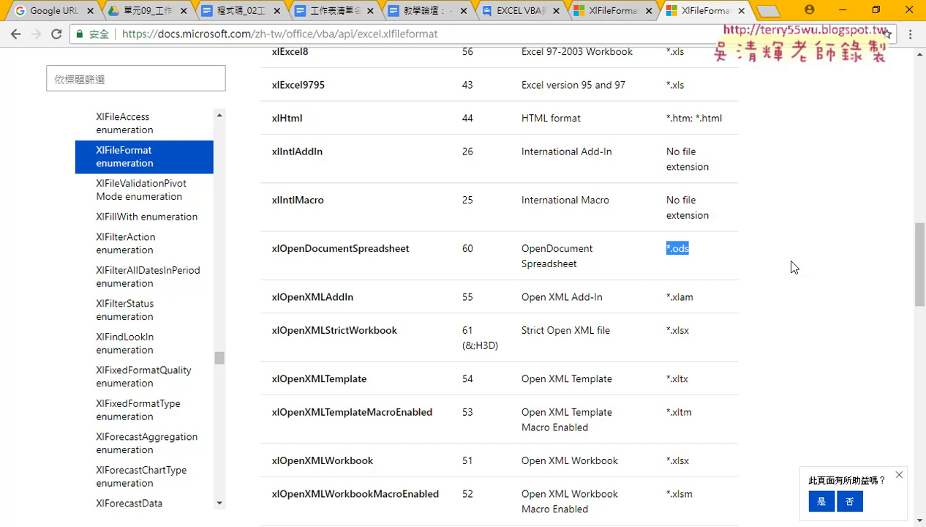
{"action": "scroll", "coordinate": [768, 227], "scroll_direction": "down", "scroll_amount": 2}
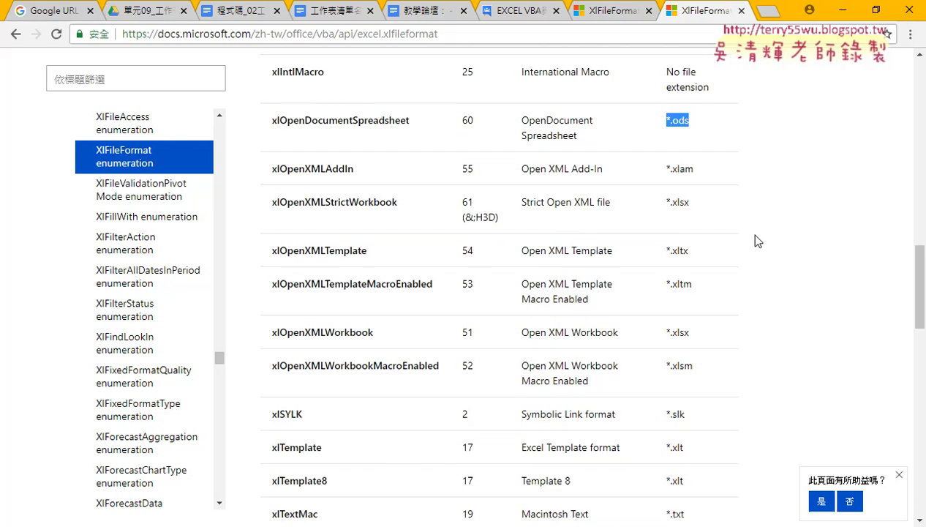
{"action": "scroll", "coordinate": [744, 233], "scroll_direction": "down", "scroll_amount": 2}
{"action": "left_click_drag", "start_coordinate": [693, 204], "coordinate": [662, 206]}
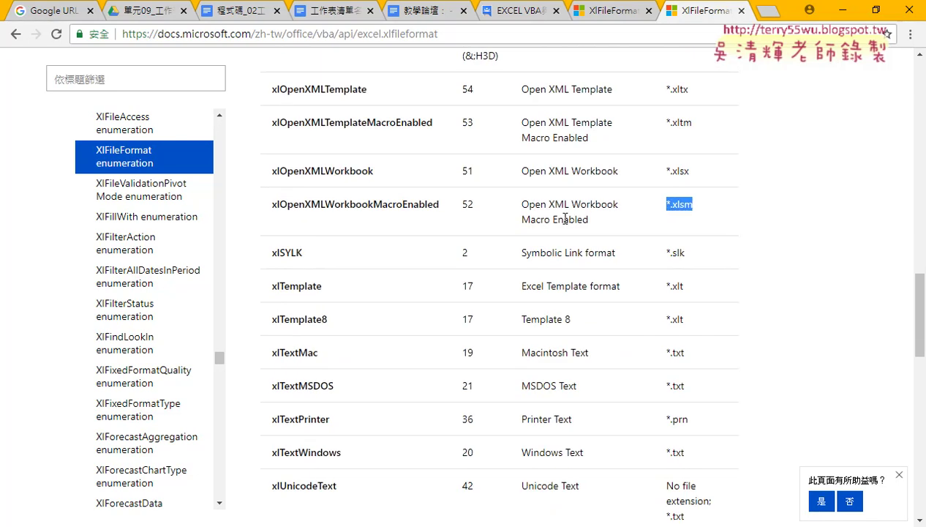
{"action": "scroll", "coordinate": [677, 243], "scroll_direction": "down", "scroll_amount": 2}
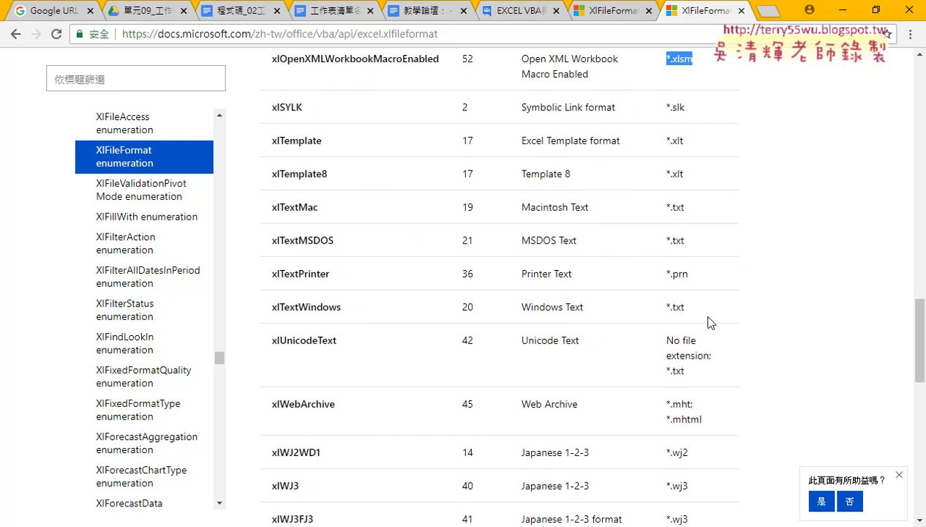
{"action": "scroll", "coordinate": [709, 321], "scroll_direction": "down", "scroll_amount": 2}
{"action": "scroll", "coordinate": [709, 322], "scroll_direction": "down", "scroll_amount": 2}
{"action": "scroll", "coordinate": [710, 323], "scroll_direction": "down", "scroll_amount": 3}
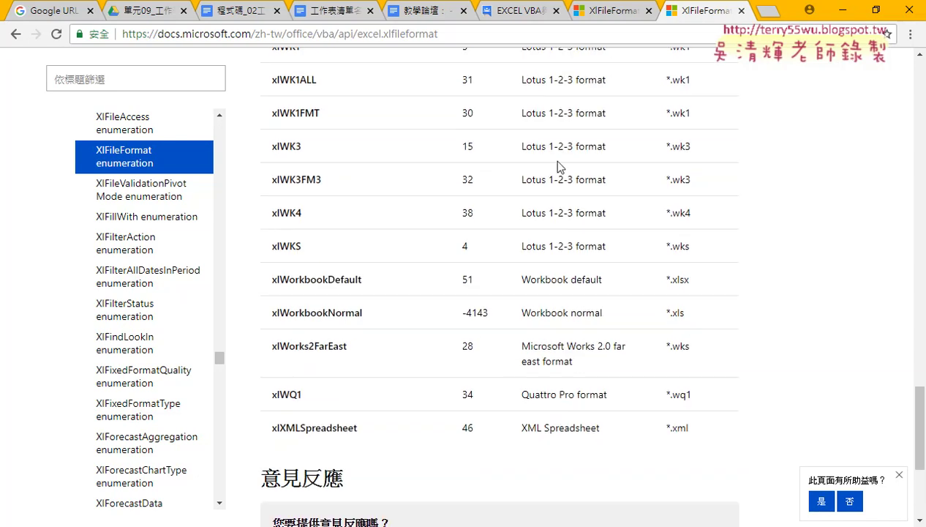
{"action": "scroll", "coordinate": [593, 233], "scroll_direction": "down", "scroll_amount": 1}
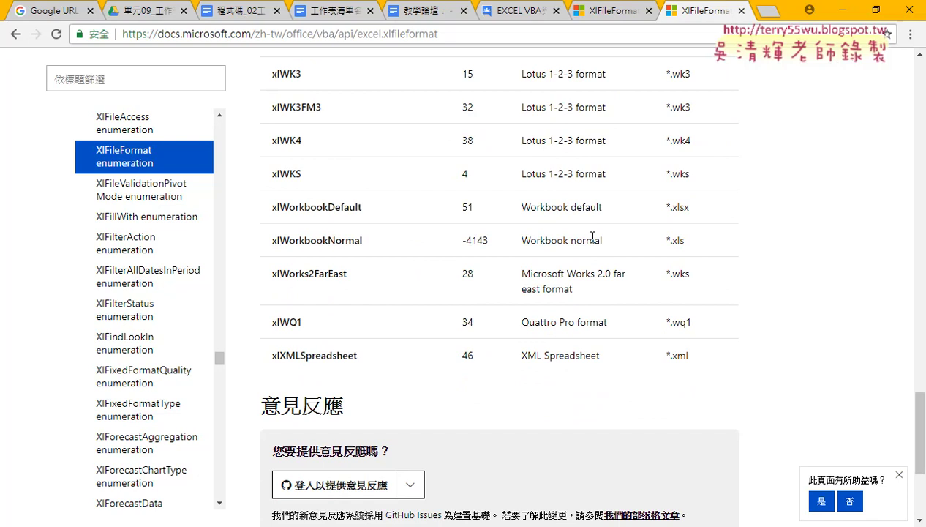
{"action": "left_click_drag", "start_coordinate": [689, 356], "coordinate": [667, 357]}
Scroll back to the xlCSV row, select the xlCSV constant name and bring up its copy menu.
{"action": "scroll", "coordinate": [788, 366], "scroll_direction": "up", "scroll_amount": 1}
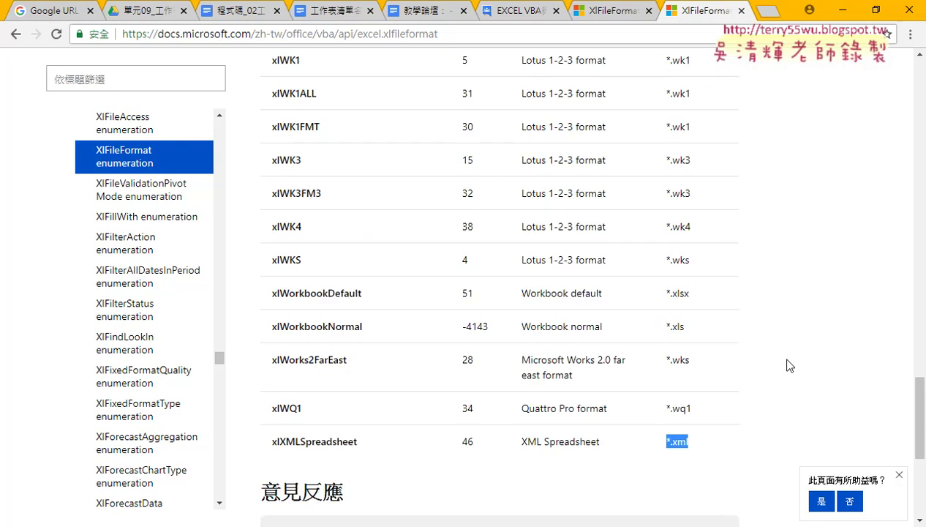
{"action": "scroll", "coordinate": [788, 366], "scroll_direction": "up", "scroll_amount": 4}
{"action": "scroll", "coordinate": [787, 365], "scroll_direction": "up", "scroll_amount": 4}
{"action": "scroll", "coordinate": [790, 366], "scroll_direction": "up", "scroll_amount": 4}
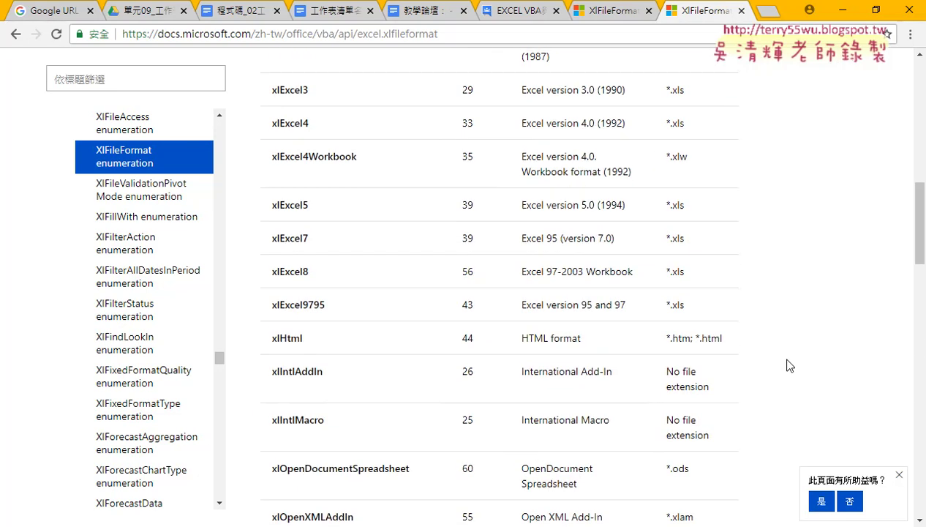
{"action": "scroll", "coordinate": [787, 366], "scroll_direction": "up", "scroll_amount": 5}
{"action": "scroll", "coordinate": [787, 366], "scroll_direction": "up", "scroll_amount": 2}
{"action": "scroll", "coordinate": [788, 366], "scroll_direction": "up", "scroll_amount": 3}
{"action": "scroll", "coordinate": [788, 366], "scroll_direction": "down", "scroll_amount": 1}
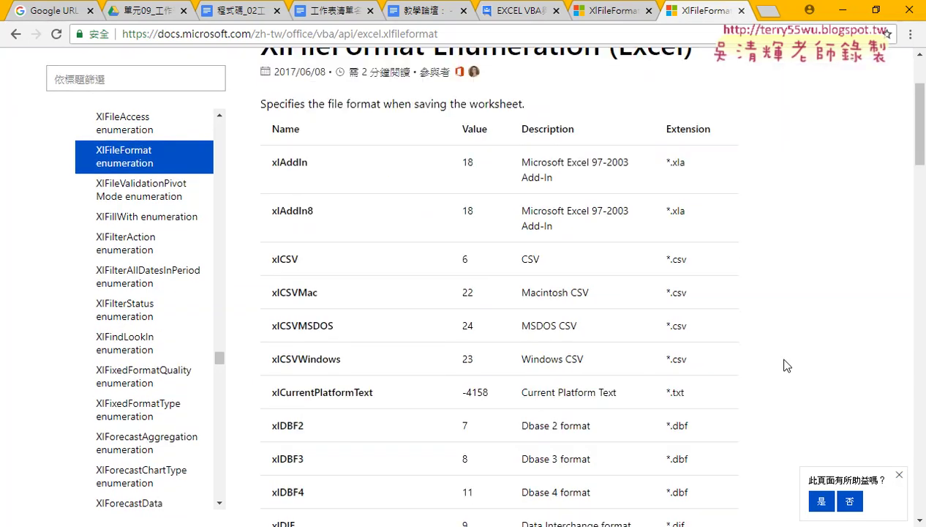
{"action": "scroll", "coordinate": [764, 335], "scroll_direction": "down", "scroll_amount": 1}
{"action": "scroll", "coordinate": [624, 342], "scroll_direction": "down", "scroll_amount": 2}
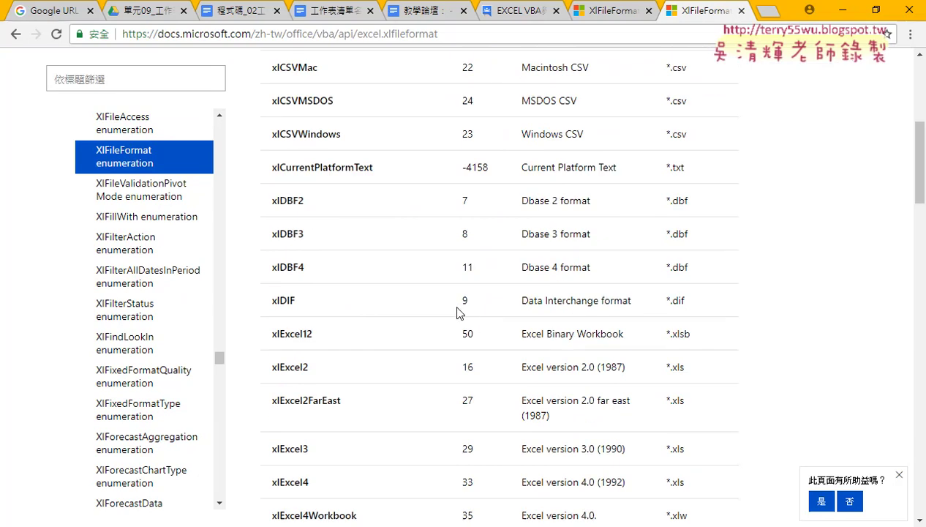
{"action": "scroll", "coordinate": [439, 278], "scroll_direction": "up", "scroll_amount": 2}
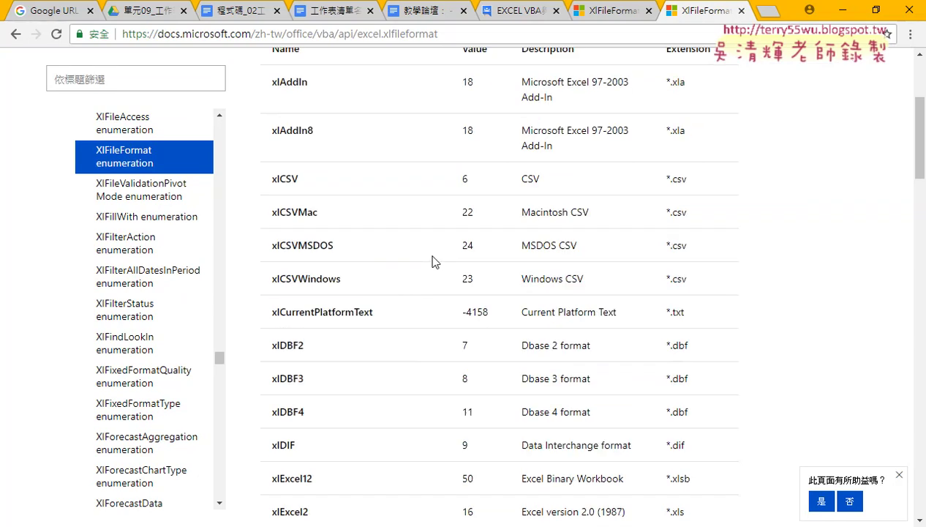
{"action": "left_click_drag", "start_coordinate": [300, 183], "coordinate": [268, 191]}
{"action": "right_click", "coordinate": [286, 179]}
Copy xlCSV and paste it after a comma as the SaveAs file-format argument.
{"action": "left_click", "coordinate": [310, 187]}
{"action": "left_click", "coordinate": [843, 11]}
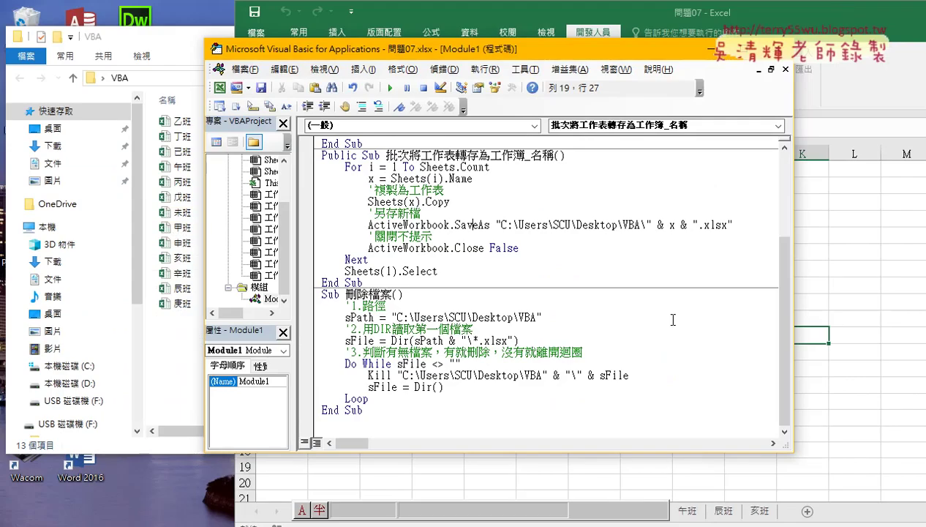
{"action": "left_click", "coordinate": [741, 224]}
{"action": "type", "text": ","}
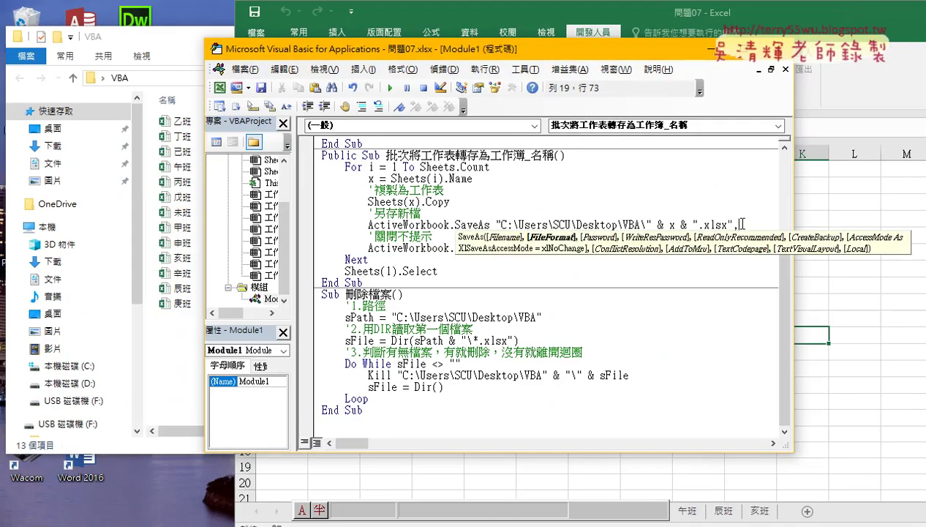
{"action": "key", "text": "ctrl+v"}
Run 刪除檔案 to empty the VBA folder, then rerun the save macro and check Explorer.
{"action": "left_click", "coordinate": [723, 331]}
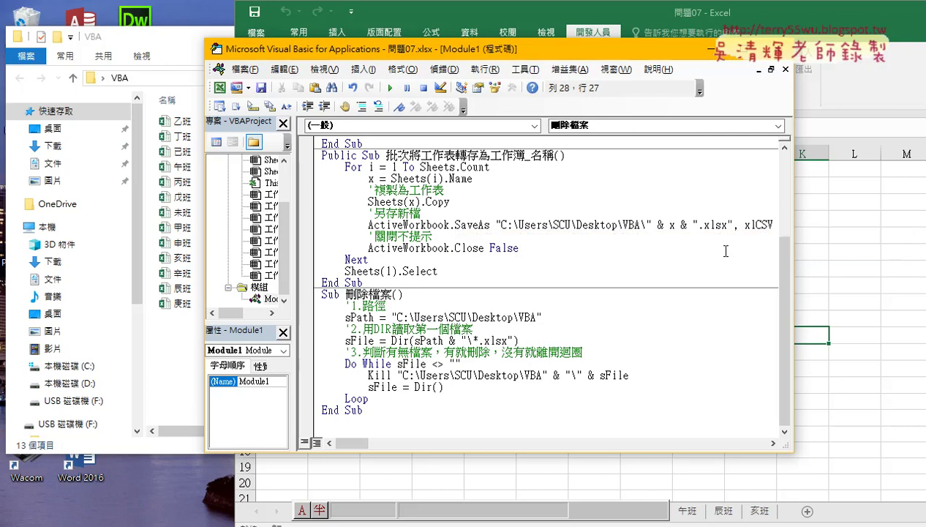
{"action": "left_click", "coordinate": [202, 113]}
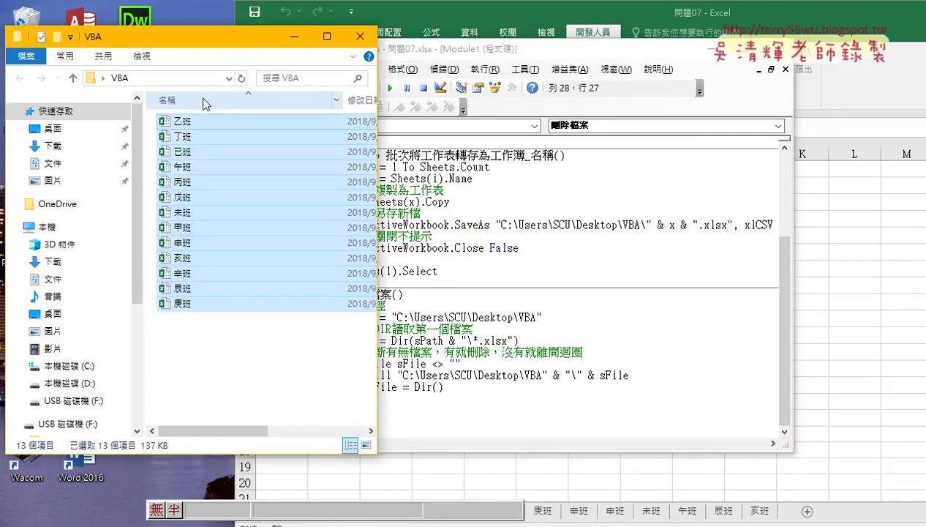
{"action": "left_click", "coordinate": [453, 49]}
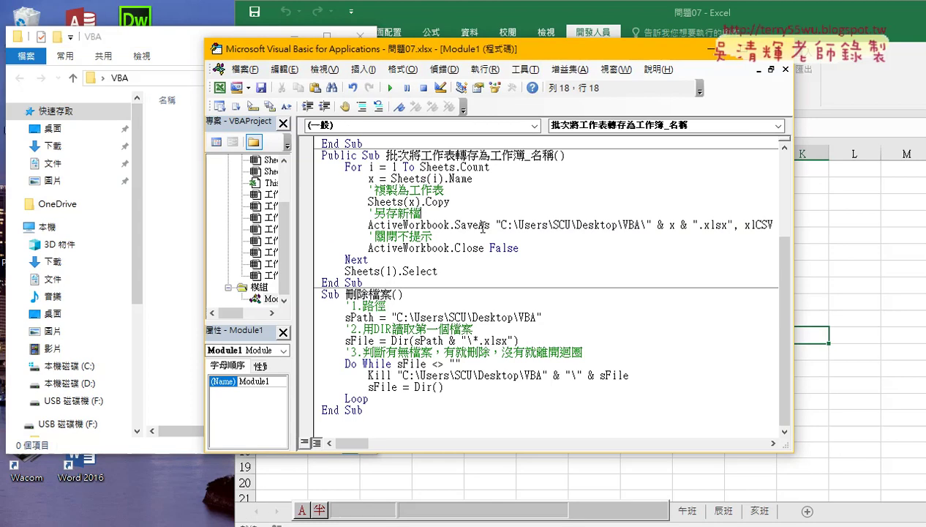
{"action": "double_click", "coordinate": [484, 224]}
{"action": "left_click_drag", "start_coordinate": [480, 224], "coordinate": [455, 225]}
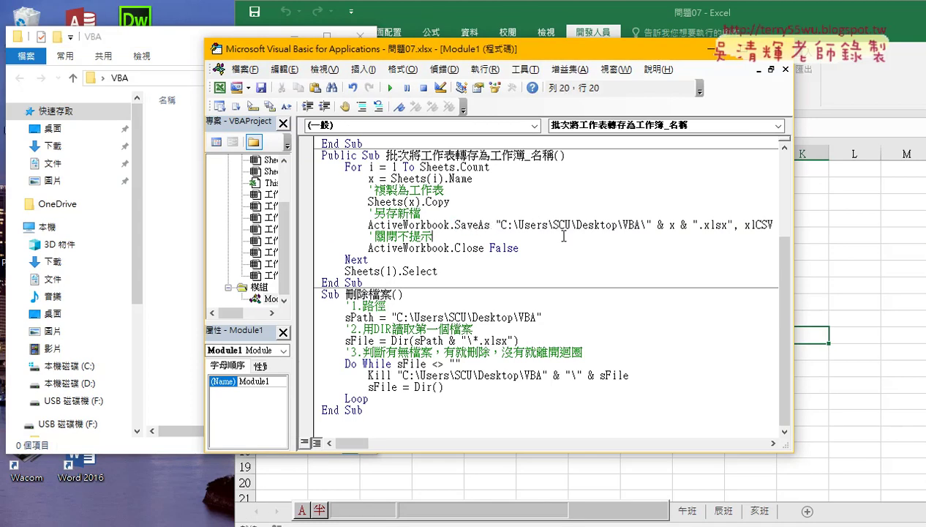
{"action": "left_click", "coordinate": [390, 88]}
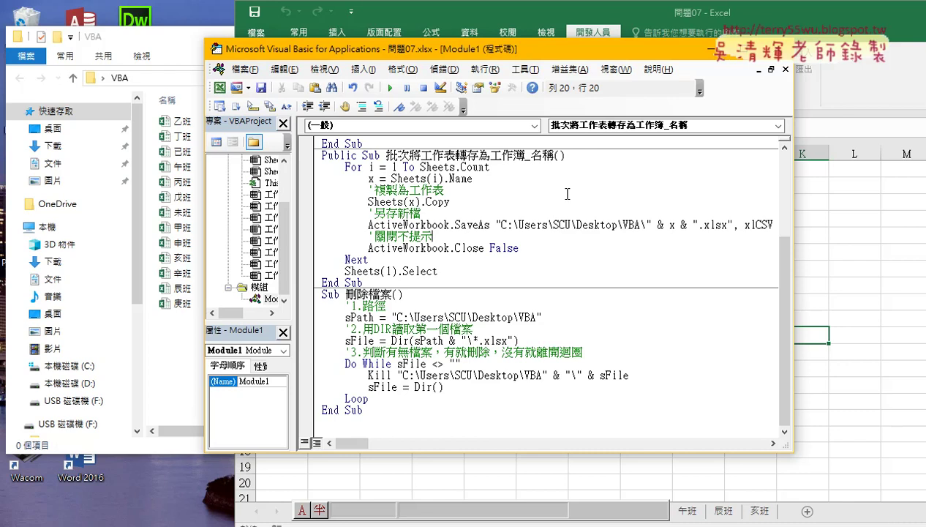
{"action": "left_click", "coordinate": [170, 341]}
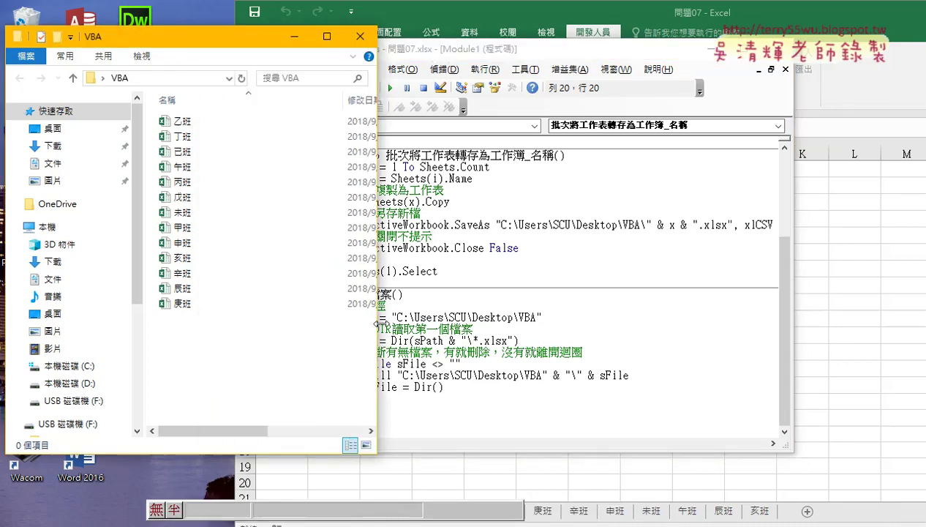
{"action": "mouse_move", "coordinate": [376, 323]}
{"action": "left_mouse_down"}
{"action": "mouse_move", "coordinate": [664, 318]}
{"action": "mouse_move", "coordinate": [444, 318]}
{"action": "left_mouse_up"}
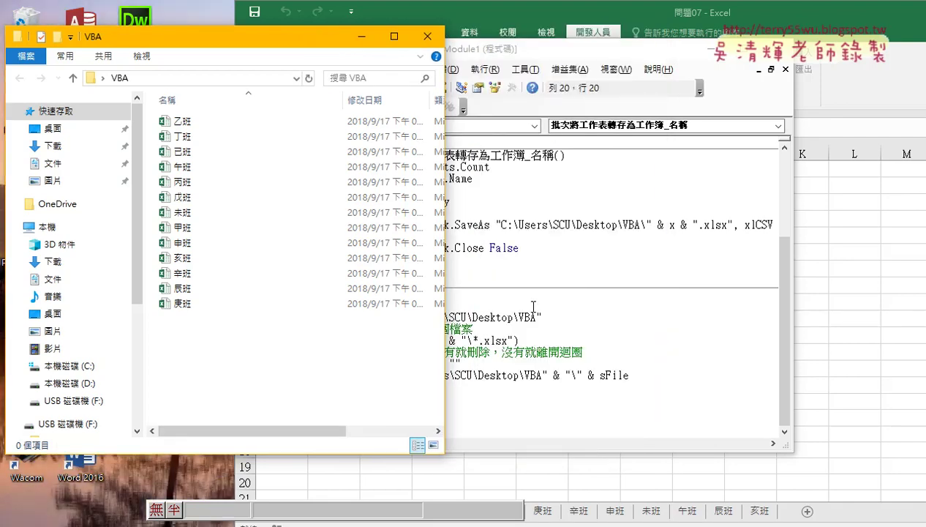
Change the SaveAs extension from .xlsx to .csv and delete the 13 old files from the VBA folder.
{"action": "double_click", "coordinate": [703, 225]}
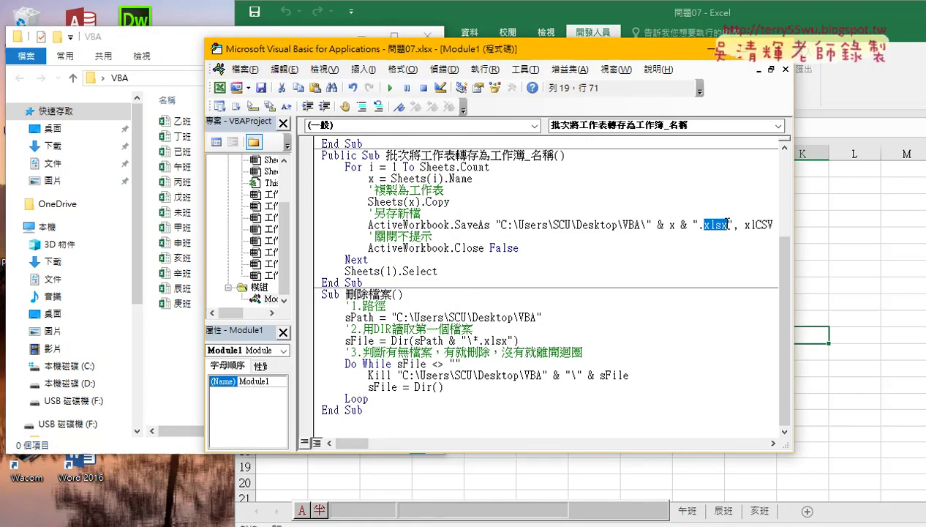
{"action": "type", "text": "c"}
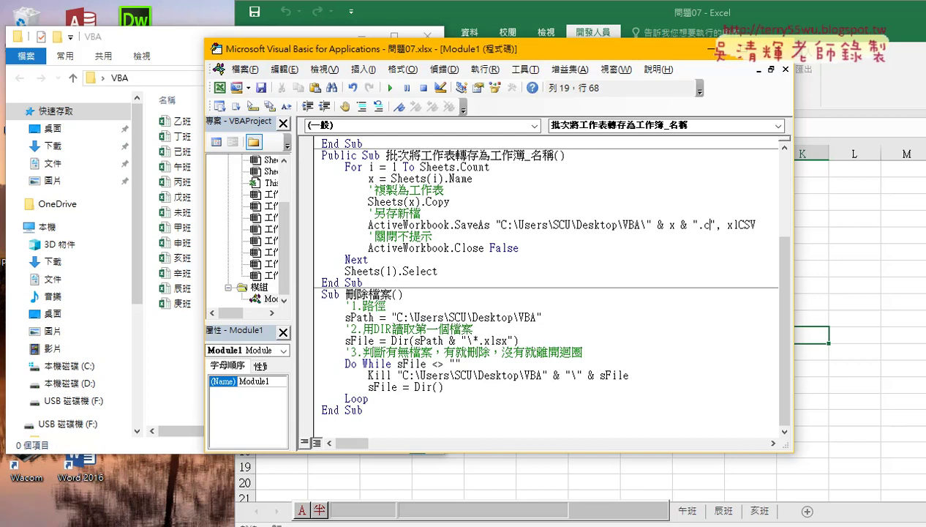
{"action": "type", "text": "sv"}
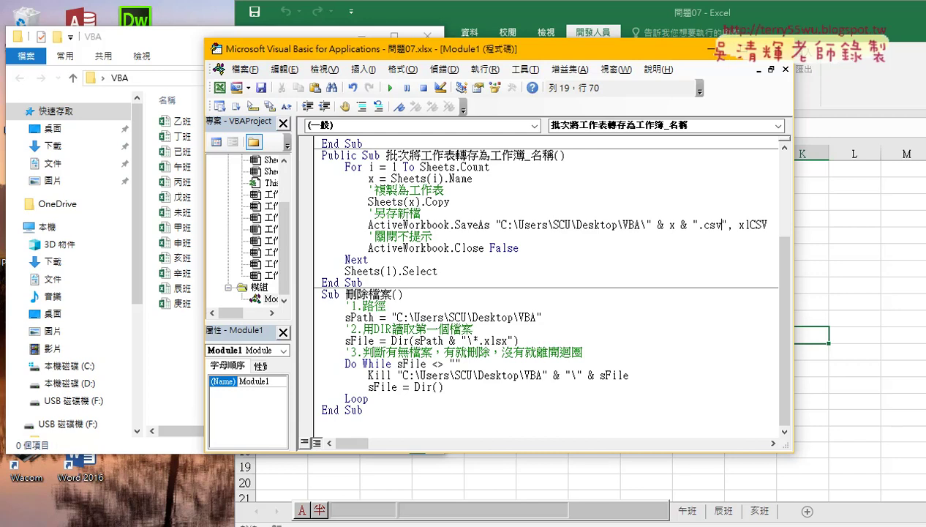
{"action": "left_click_drag", "start_coordinate": [172, 335], "coordinate": [193, 81]}
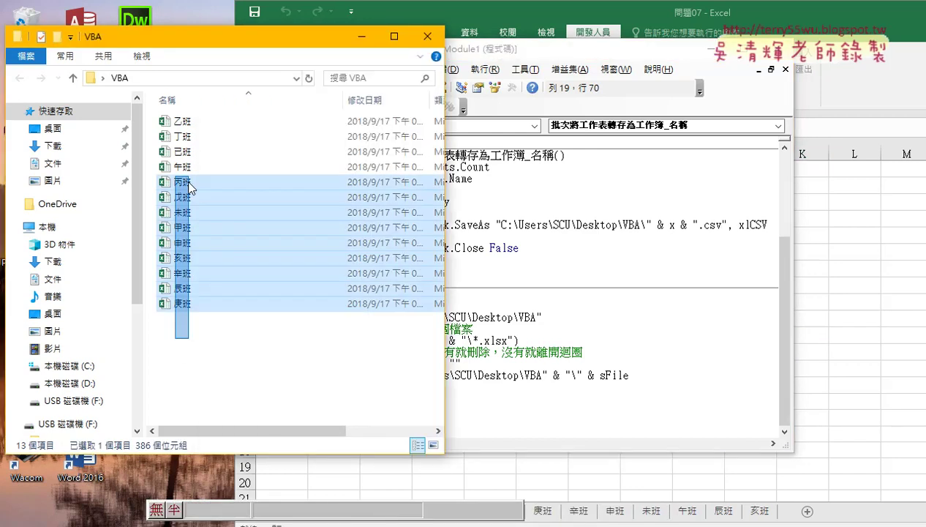
{"action": "key", "text": "Delete"}
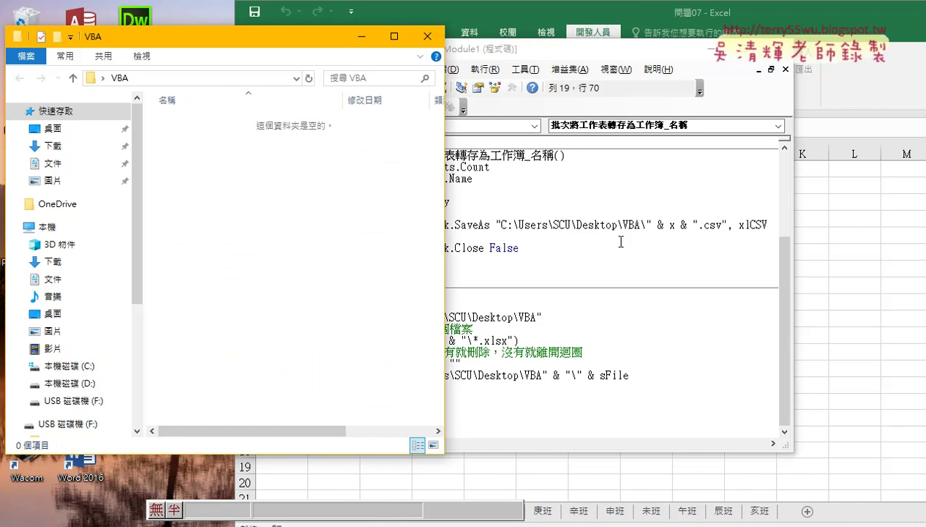
{"action": "left_click", "coordinate": [637, 223]}
{"action": "left_click_drag", "start_coordinate": [723, 225], "coordinate": [698, 226]}
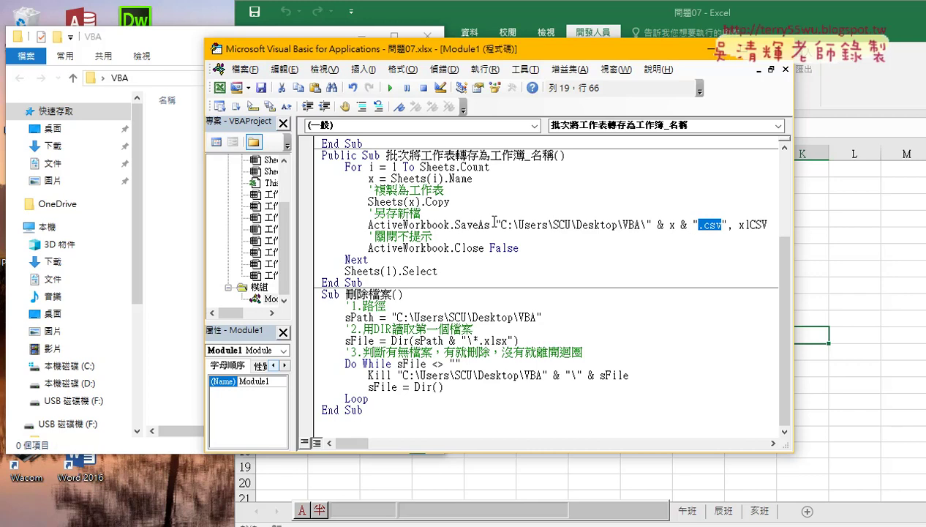
Rerun the sheet-saving macro and compare the new VBA folder files with the .csv/xlCSV code.
{"action": "left_click", "coordinate": [390, 87]}
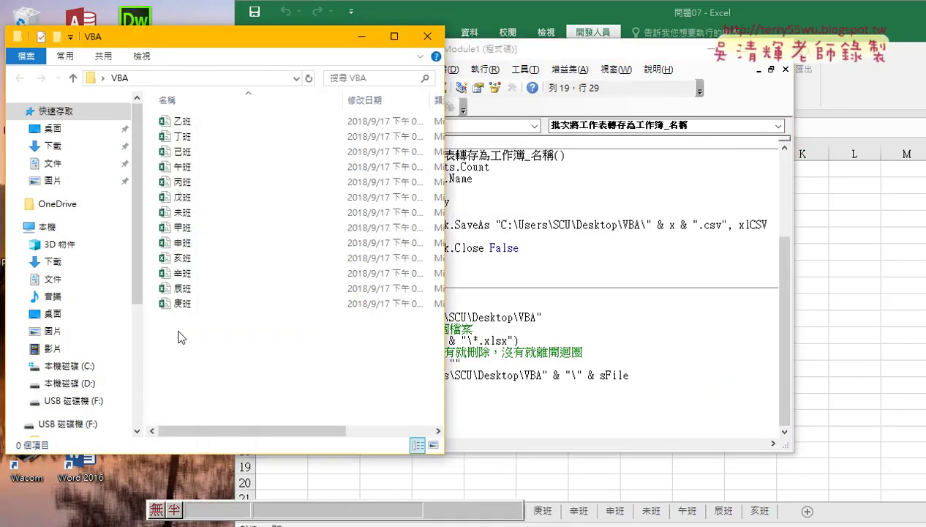
{"action": "left_click", "coordinate": [179, 335]}
{"action": "mouse_move", "coordinate": [444, 275]}
{"action": "left_mouse_down"}
{"action": "mouse_move", "coordinate": [703, 274]}
{"action": "mouse_move", "coordinate": [366, 269]}
{"action": "left_mouse_up"}
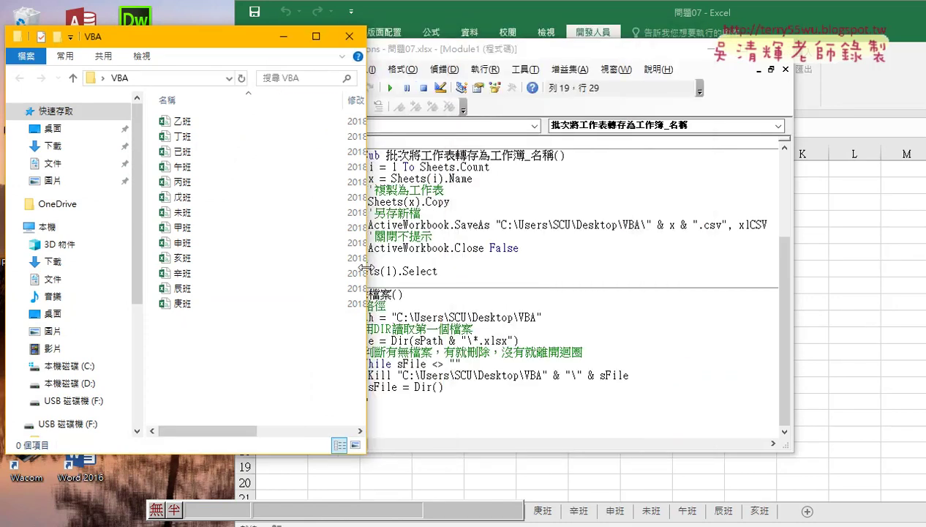
{"action": "left_click", "coordinate": [567, 225]}
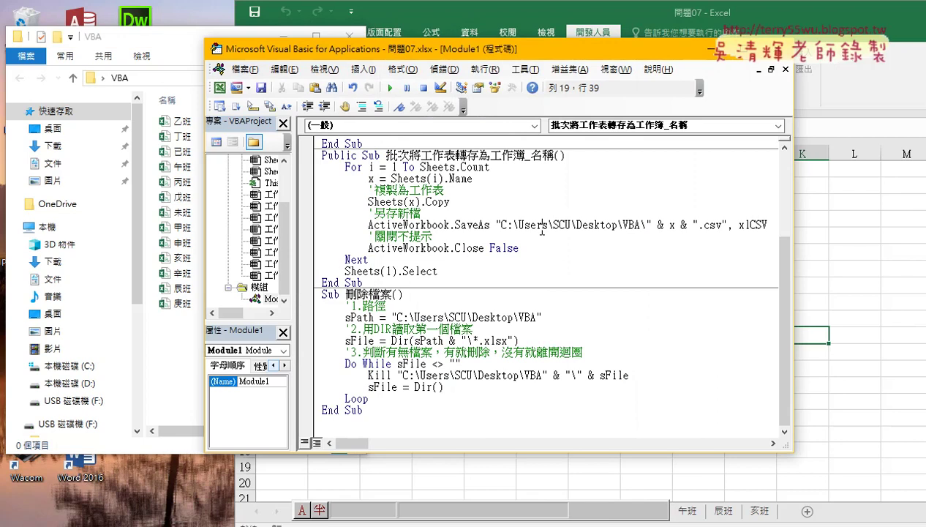
{"action": "left_click_drag", "start_coordinate": [792, 244], "coordinate": [919, 244]}
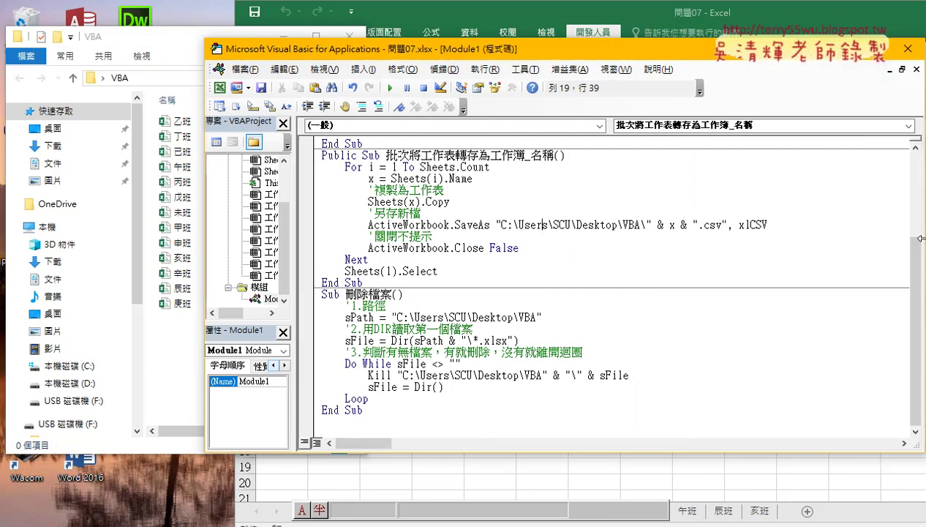
{"action": "left_click_drag", "start_coordinate": [768, 224], "coordinate": [692, 229]}
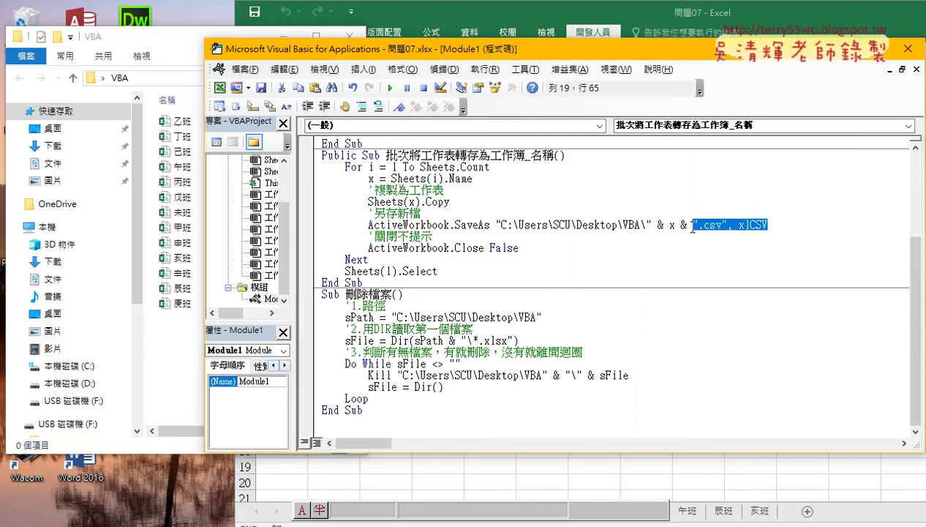
{"action": "left_click", "coordinate": [169, 40]}
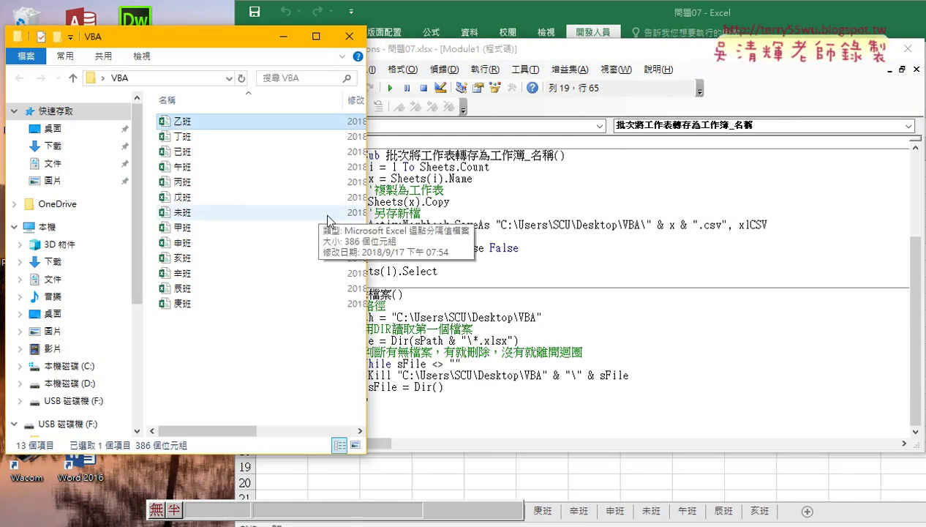
Widen the columns and window to show each file's date, full type and size.
{"action": "left_click_drag", "start_coordinate": [343, 101], "coordinate": [214, 101]}
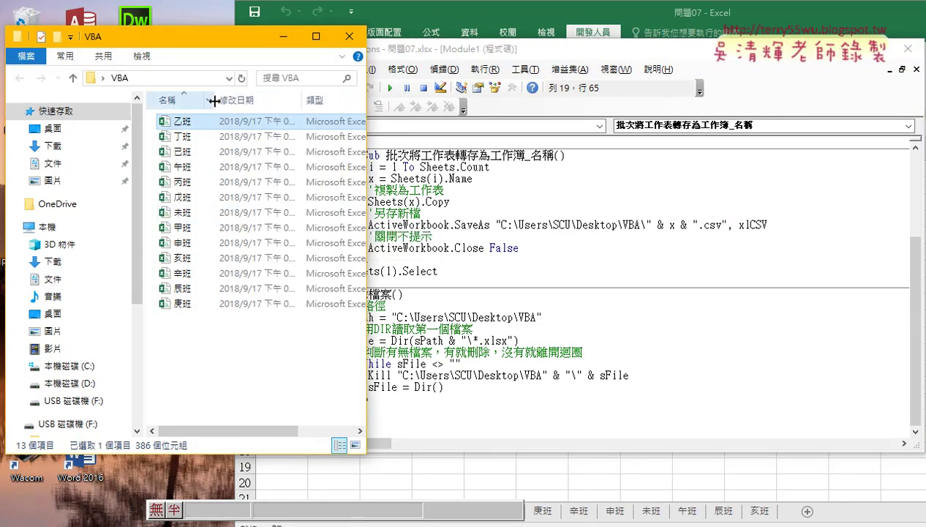
{"action": "left_click_drag", "start_coordinate": [365, 177], "coordinate": [569, 175]}
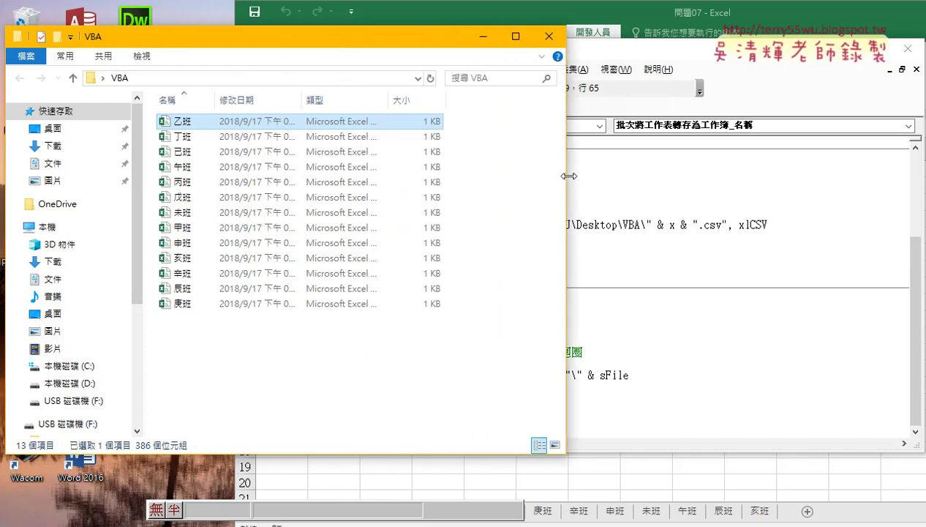
{"action": "left_click_drag", "start_coordinate": [388, 100], "coordinate": [453, 99]}
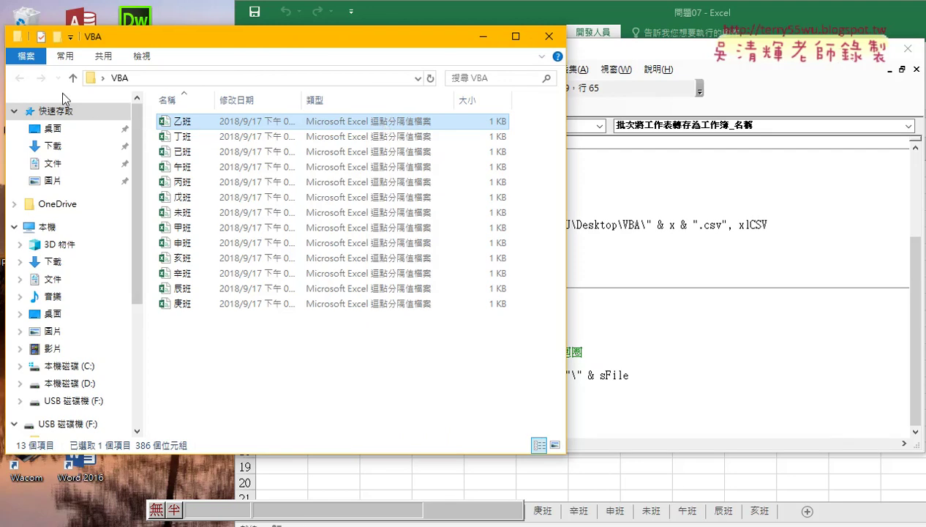
Uncheck 'Hide extensions for known file types' in Folder Options and apply it.
{"action": "left_click", "coordinate": [66, 61]}
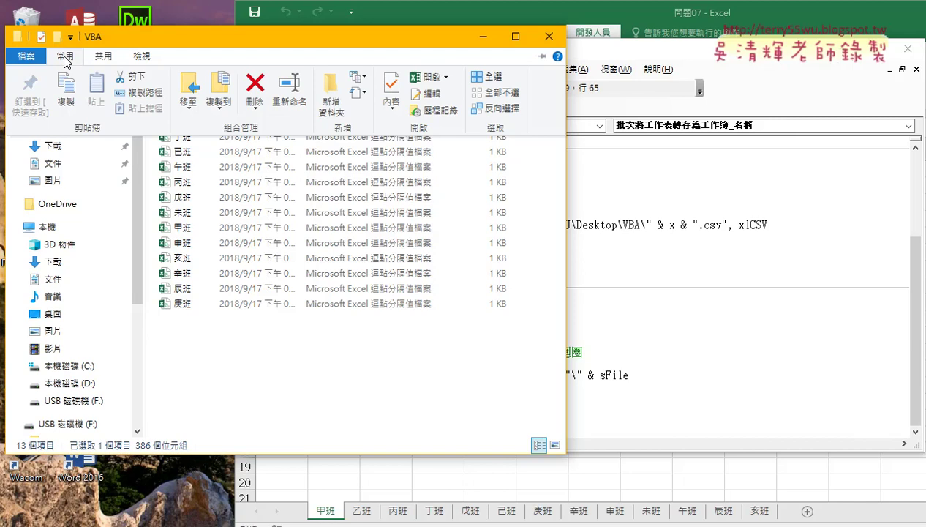
{"action": "left_click", "coordinate": [32, 58]}
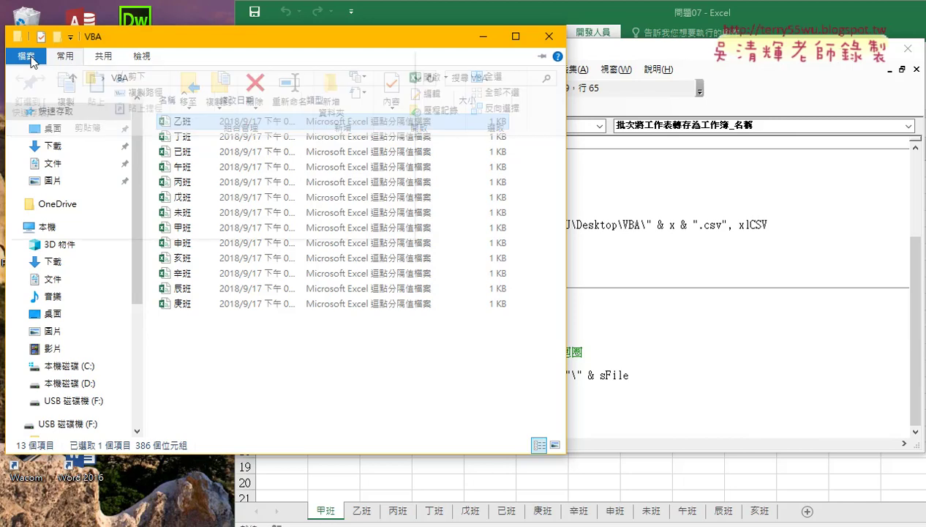
{"action": "left_click", "coordinate": [60, 146]}
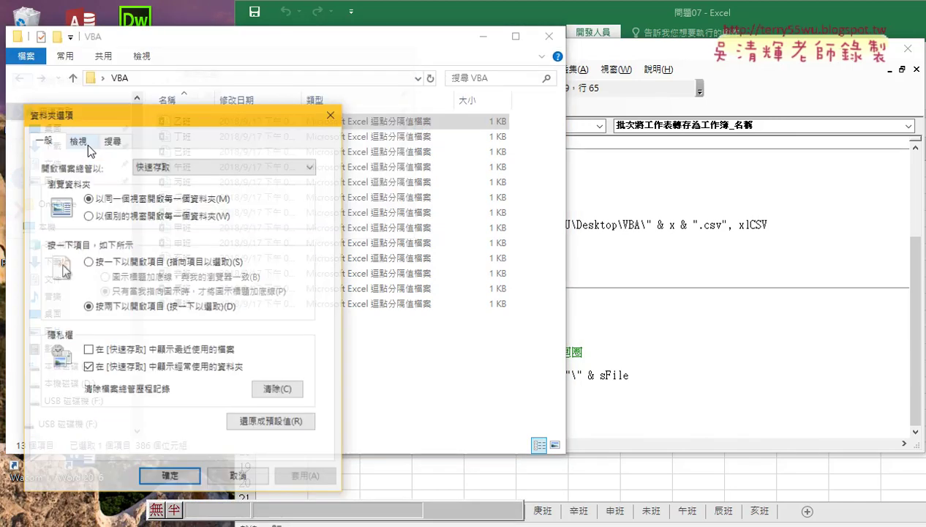
{"action": "left_click", "coordinate": [78, 140]}
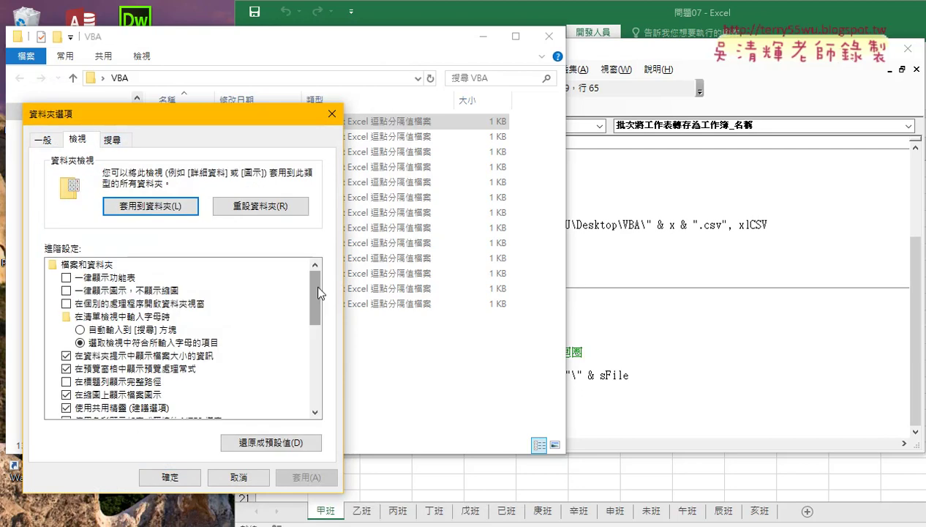
{"action": "left_click_drag", "start_coordinate": [316, 292], "coordinate": [325, 413]}
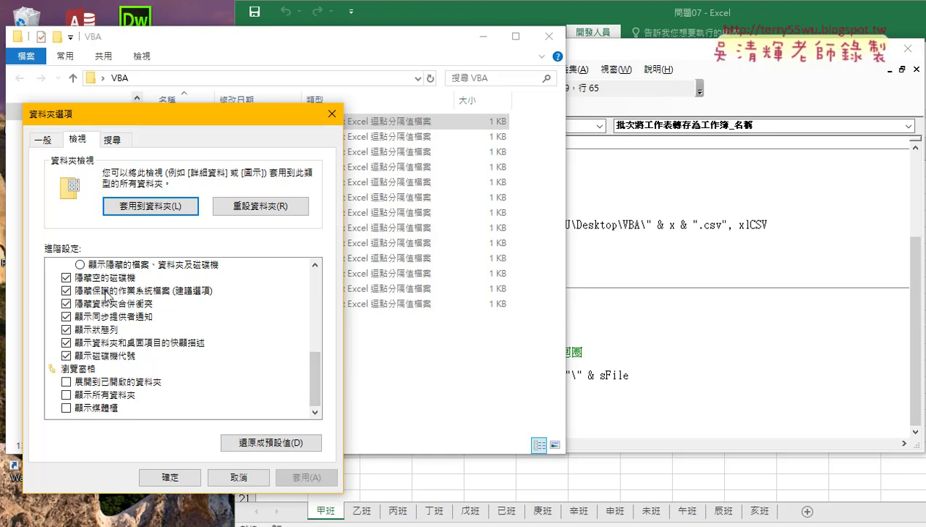
{"action": "scroll", "coordinate": [306, 371], "scroll_direction": "up", "scroll_amount": 1}
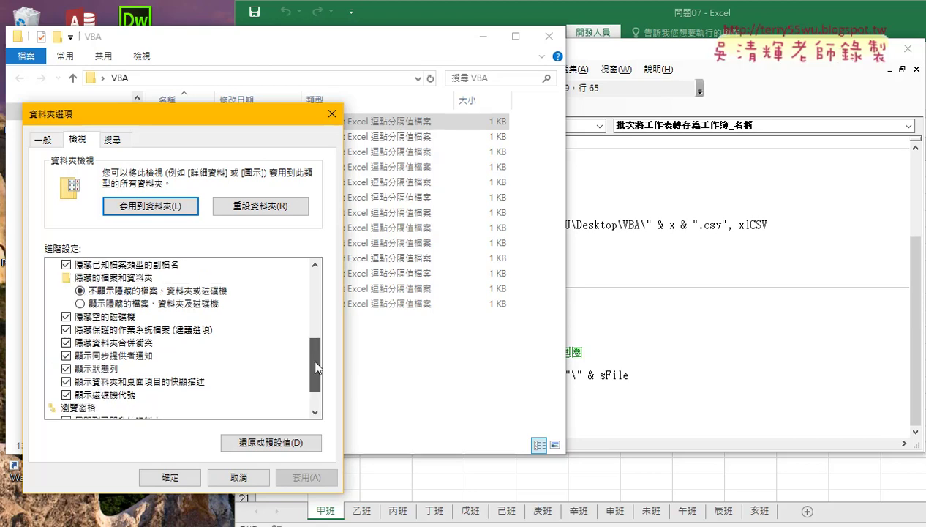
{"action": "left_click", "coordinate": [94, 266]}
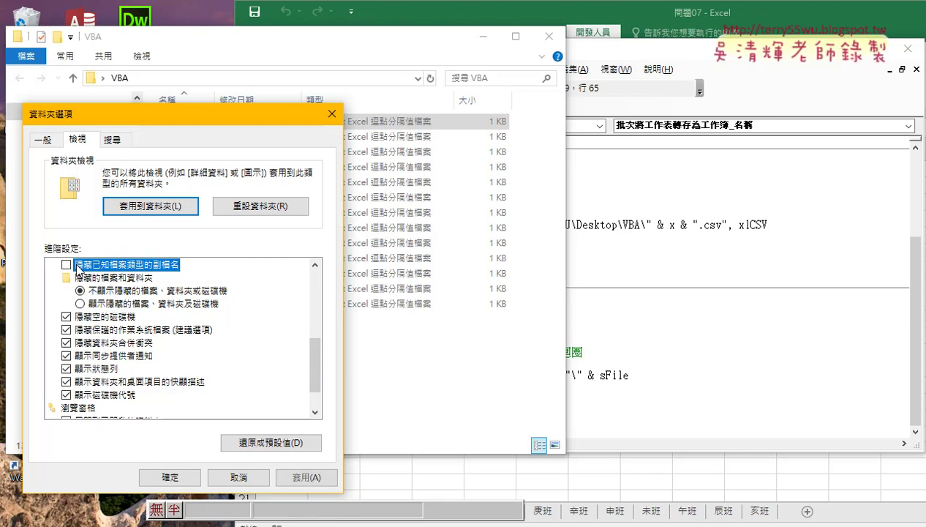
{"action": "left_click", "coordinate": [305, 477]}
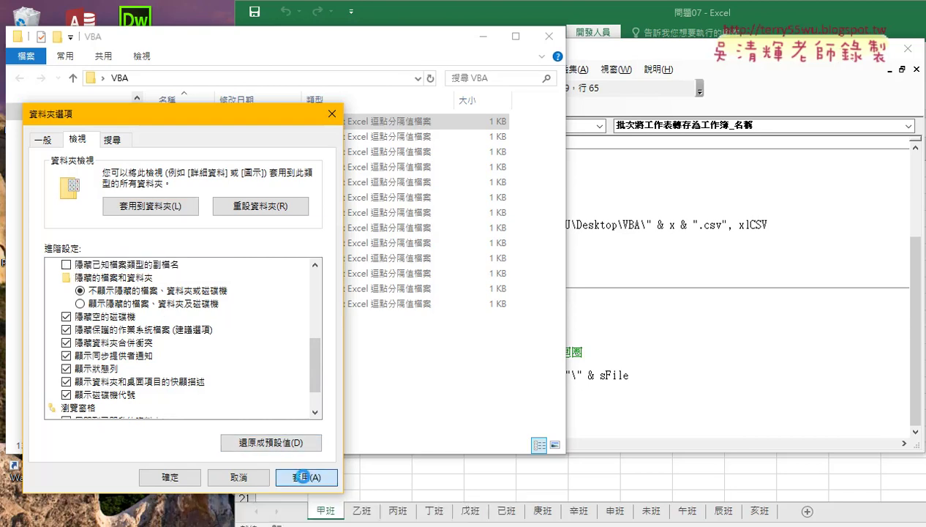
{"action": "left_click", "coordinate": [176, 479]}
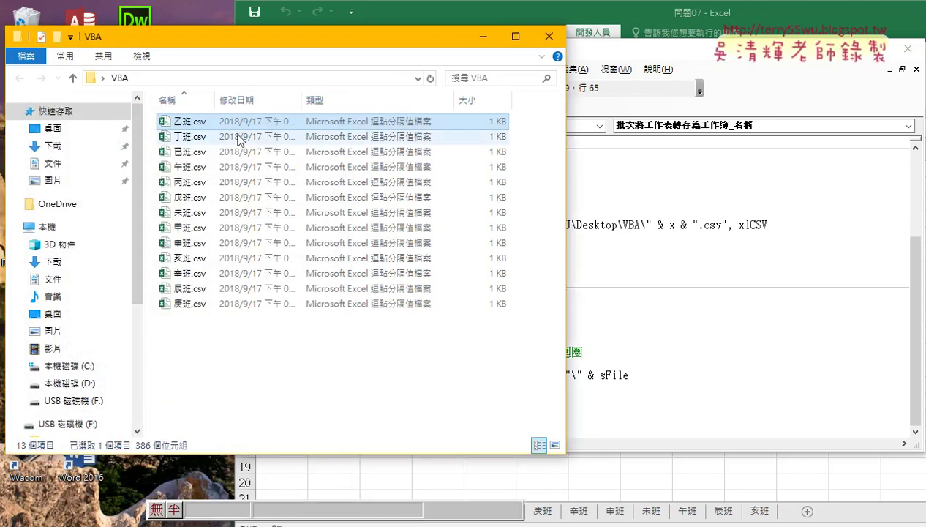
Fit the Name column to the .csv names and recheck the view settings without changes.
{"action": "double_click", "coordinate": [218, 104]}
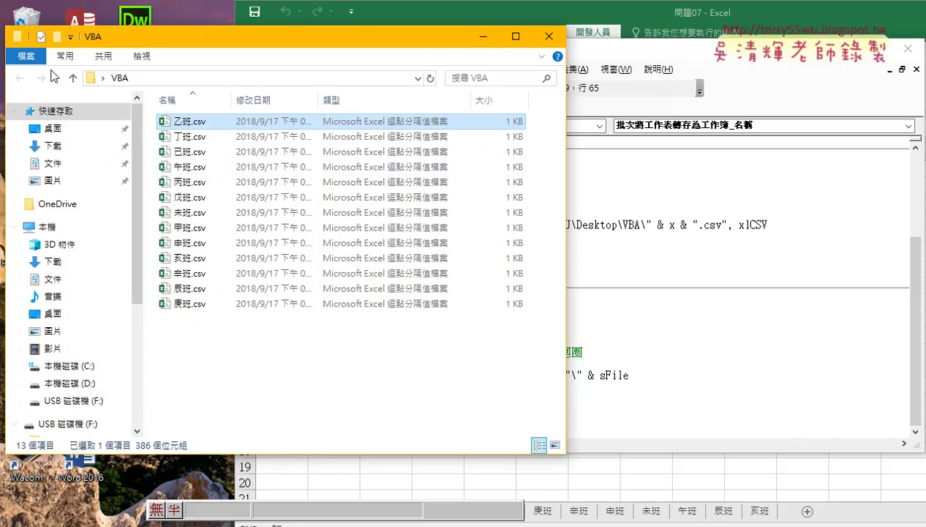
{"action": "left_click", "coordinate": [30, 57]}
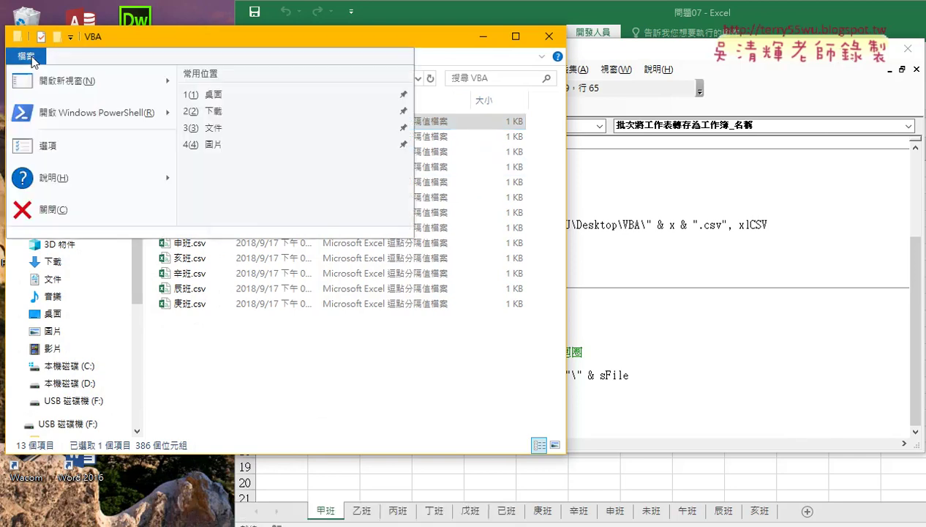
{"action": "left_click", "coordinate": [62, 153]}
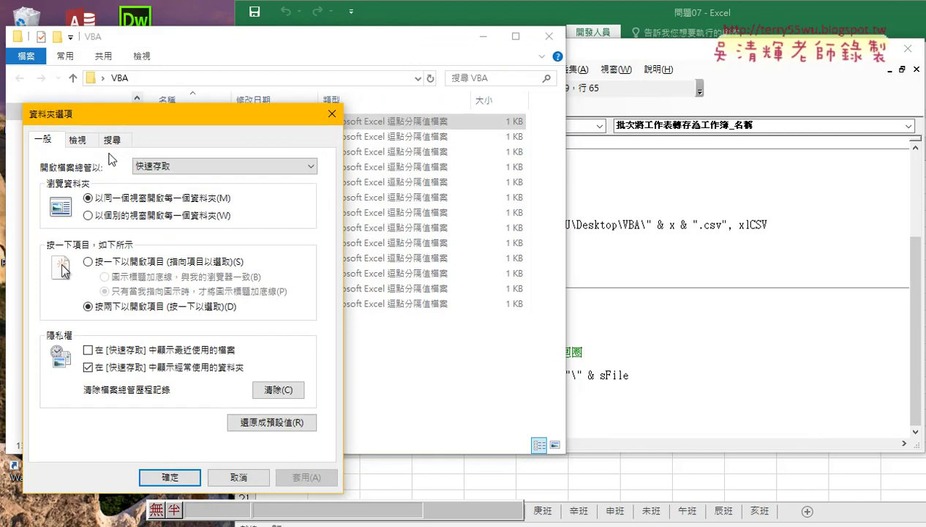
{"action": "left_click", "coordinate": [85, 141]}
{"action": "mouse_move", "coordinate": [314, 299]}
{"action": "left_mouse_down"}
{"action": "mouse_move", "coordinate": [316, 373]}
{"action": "mouse_move", "coordinate": [316, 357]}
{"action": "left_mouse_up"}
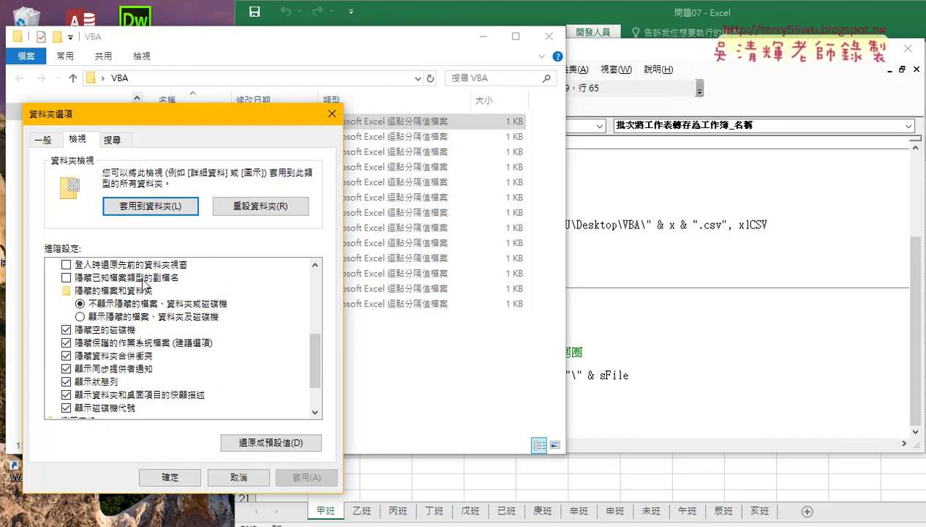
{"action": "left_click", "coordinate": [329, 113]}
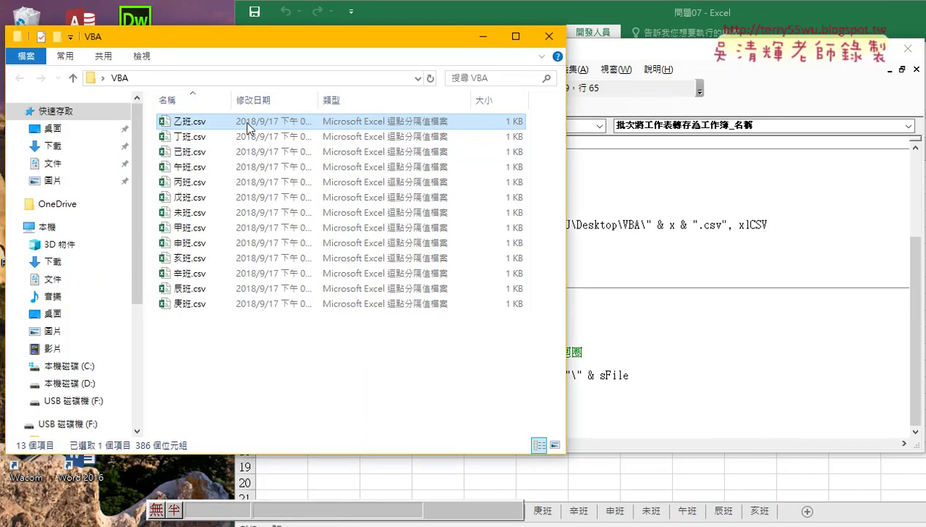
Highlight xlCSV and SaveAs in the save line, then press F1 on SaveAs.
{"action": "left_click", "coordinate": [772, 224]}
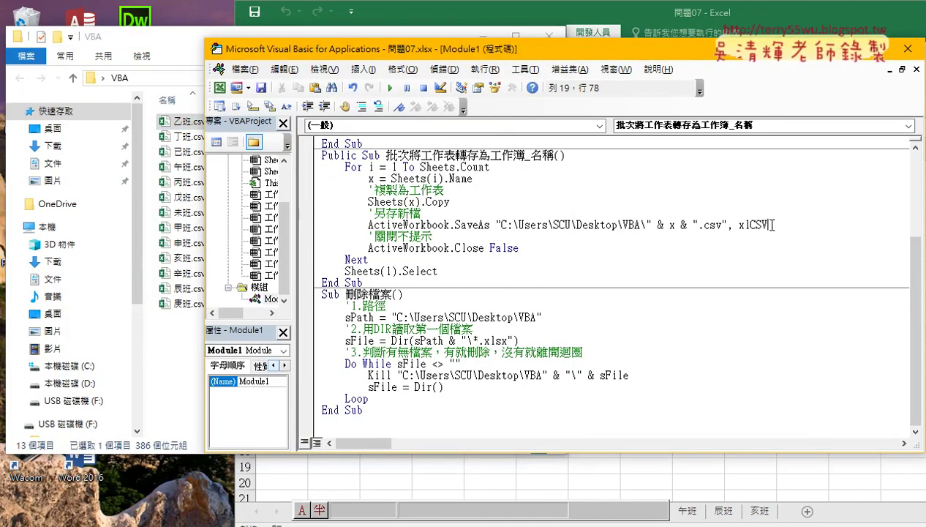
{"action": "left_click_drag", "start_coordinate": [772, 225], "coordinate": [733, 227]}
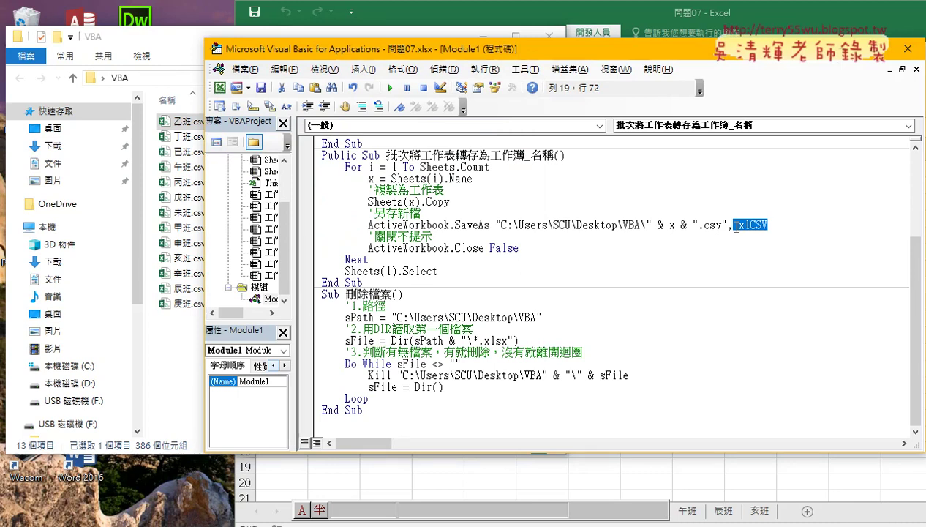
{"action": "left_click_drag", "start_coordinate": [483, 225], "coordinate": [454, 226]}
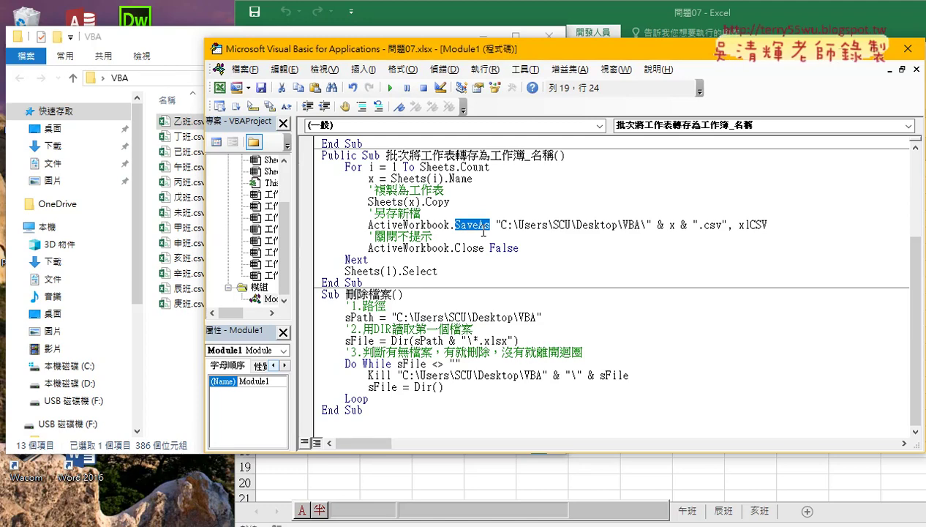
{"action": "left_click", "coordinate": [466, 224]}
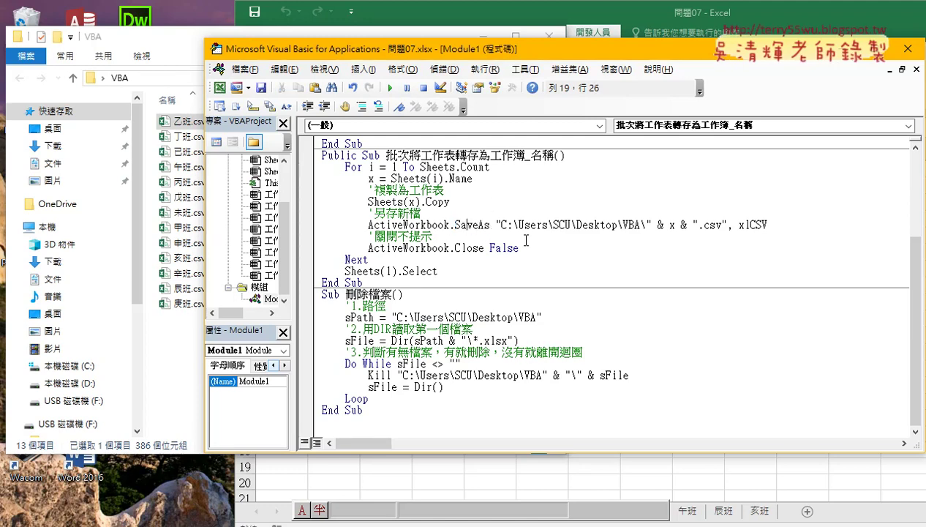
{"action": "key", "text": "F1"}
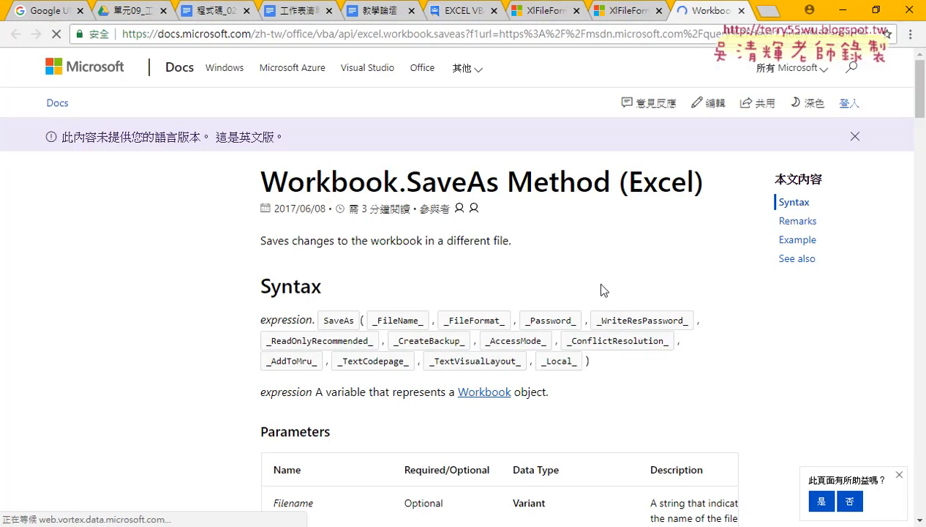
Highlight FileFormat and open the XlFileFormat enumeration, scrolling down to xlCSV = 6.
{"action": "scroll", "coordinate": [777, 373], "scroll_direction": "down", "scroll_amount": 3}
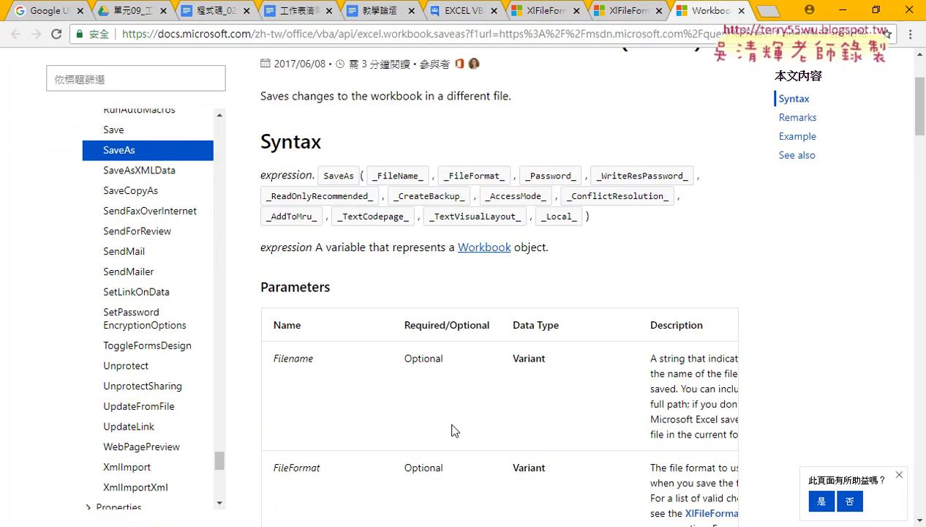
{"action": "scroll", "coordinate": [341, 320], "scroll_direction": "down", "scroll_amount": 1}
{"action": "double_click", "coordinate": [330, 326]}
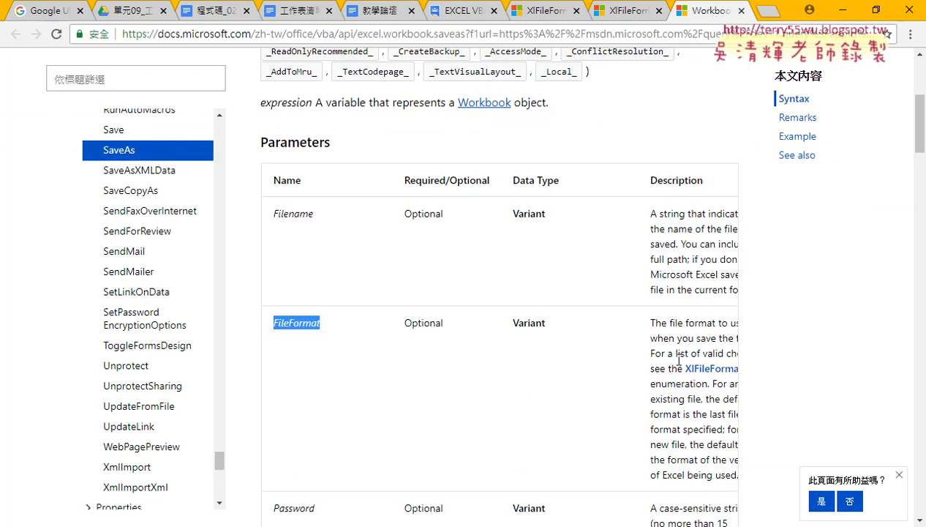
{"action": "left_click", "coordinate": [716, 375]}
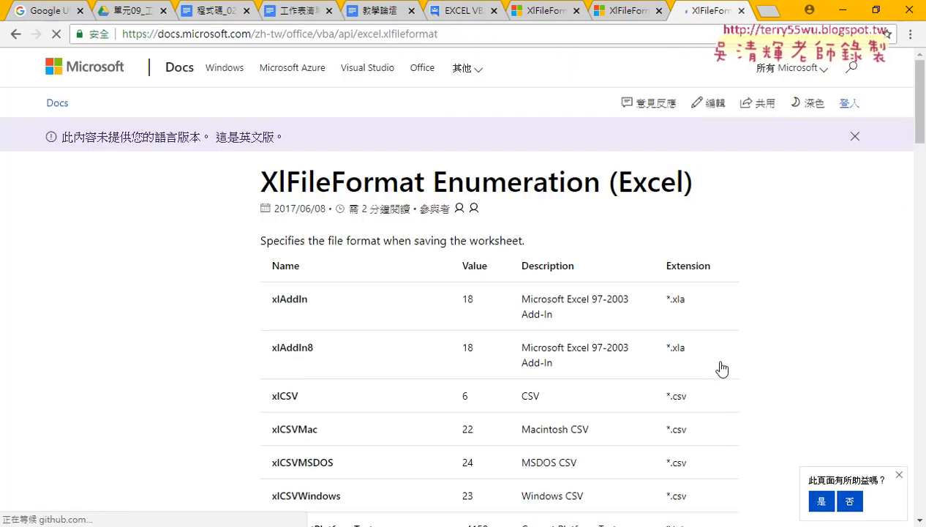
{"action": "scroll", "coordinate": [801, 329], "scroll_direction": "down", "scroll_amount": 2}
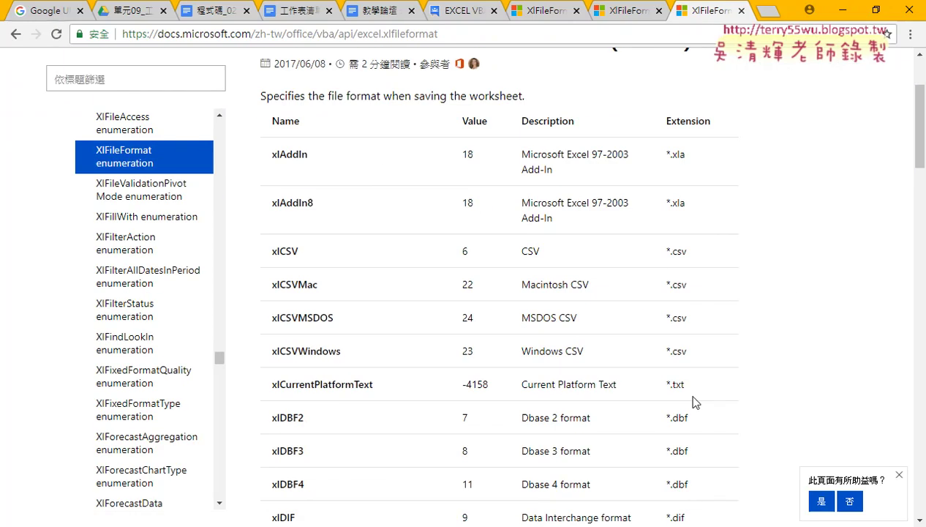
{"action": "scroll", "coordinate": [723, 349], "scroll_direction": "down", "scroll_amount": 1}
{"action": "scroll", "coordinate": [723, 349], "scroll_direction": "down", "scroll_amount": 1}
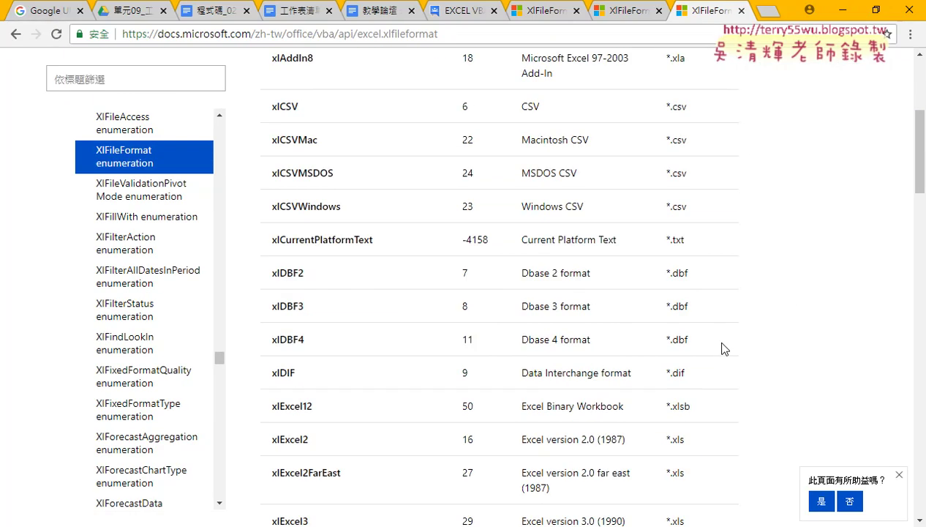
{"action": "scroll", "coordinate": [723, 349], "scroll_direction": "down", "scroll_amount": 1}
{"action": "scroll", "coordinate": [722, 349], "scroll_direction": "down", "scroll_amount": 1}
{"action": "scroll", "coordinate": [722, 349], "scroll_direction": "down", "scroll_amount": 1}
{"action": "scroll", "coordinate": [722, 349], "scroll_direction": "down", "scroll_amount": 1}
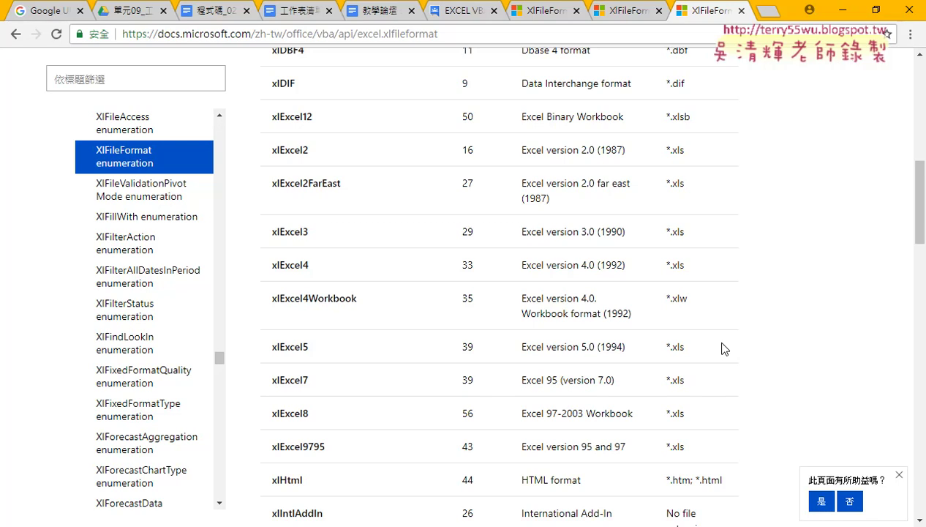
Close both XlFileFormat tabs, minimize Chrome and highlight the SaveAs line in the VBA code.
{"action": "left_click", "coordinate": [741, 10]}
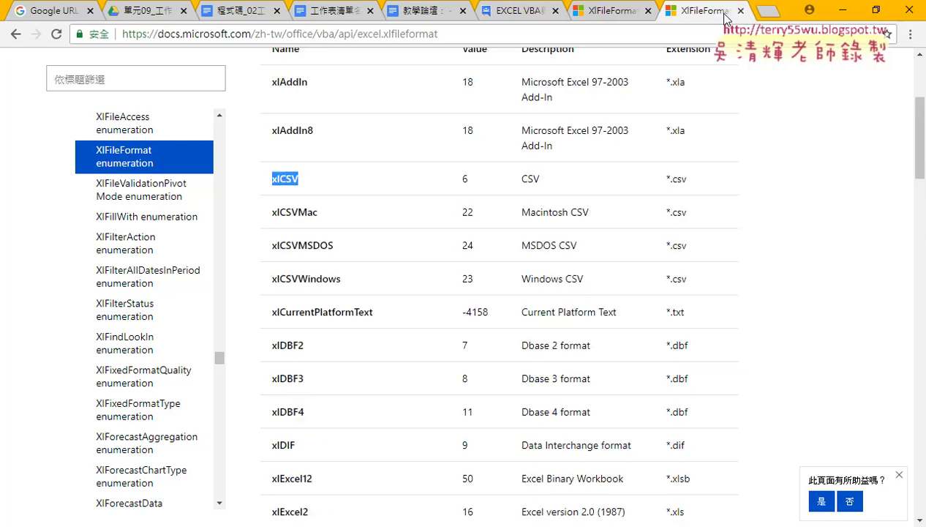
{"action": "left_click", "coordinate": [741, 10]}
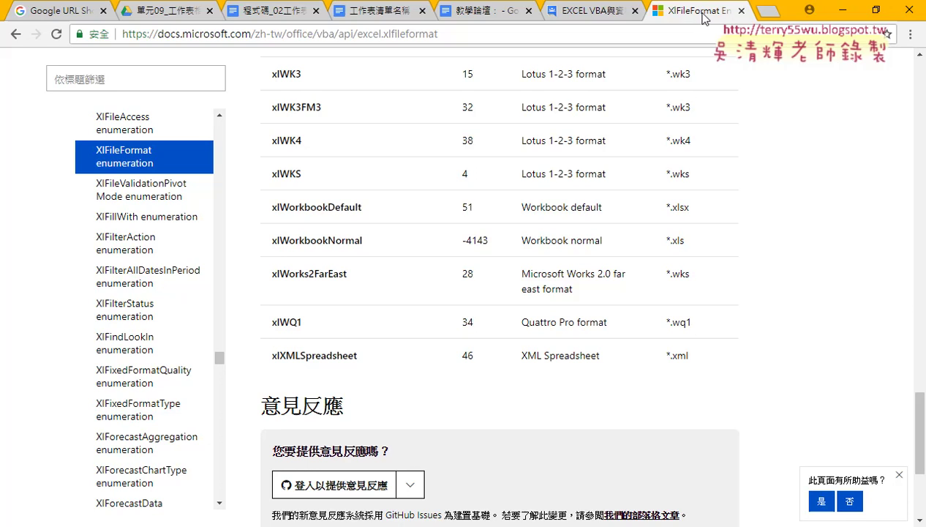
{"action": "left_click", "coordinate": [842, 10]}
{"action": "left_click_drag", "start_coordinate": [768, 225], "coordinate": [374, 224]}
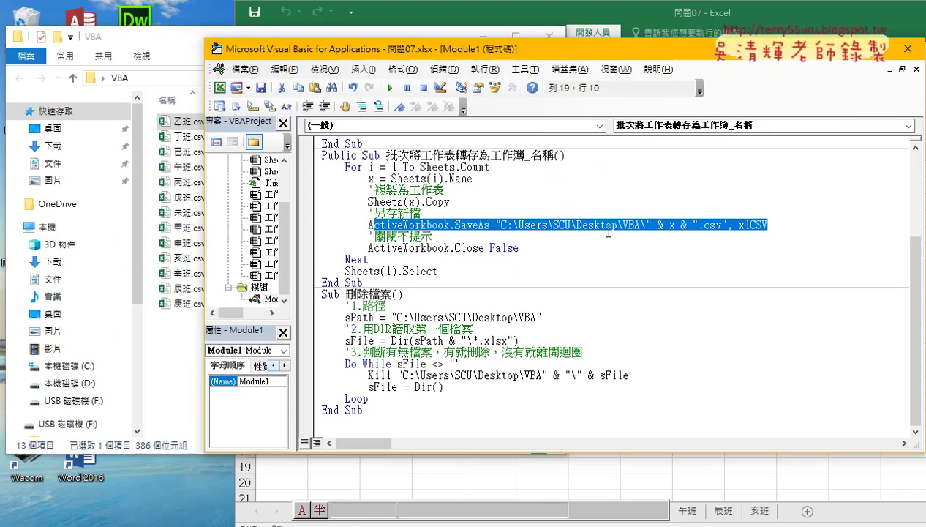
Place the caret in the 刪除檔案 sub, then select all 13 CSV files in the VBA folder.
{"action": "left_click", "coordinate": [471, 353]}
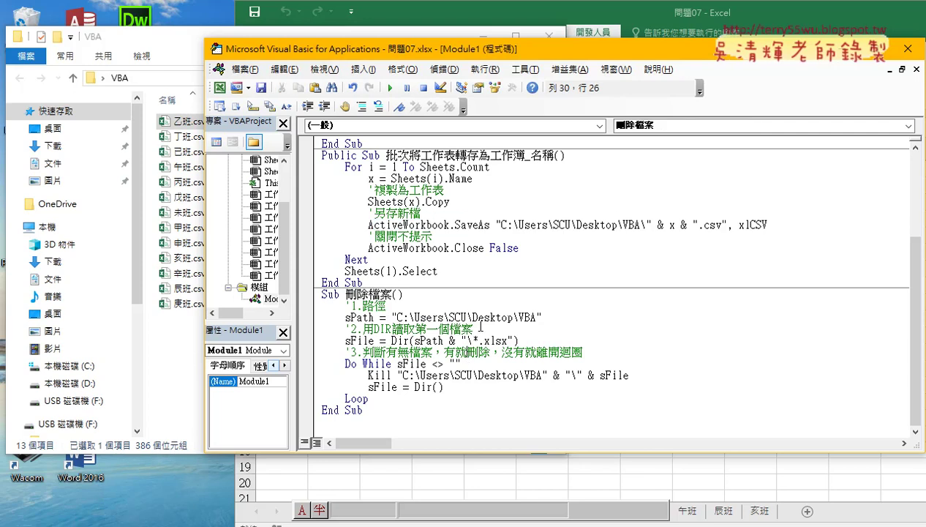
{"action": "left_click_drag", "start_coordinate": [381, 43], "coordinate": [441, 41]}
{"action": "left_click_drag", "start_coordinate": [201, 384], "coordinate": [191, 99]}
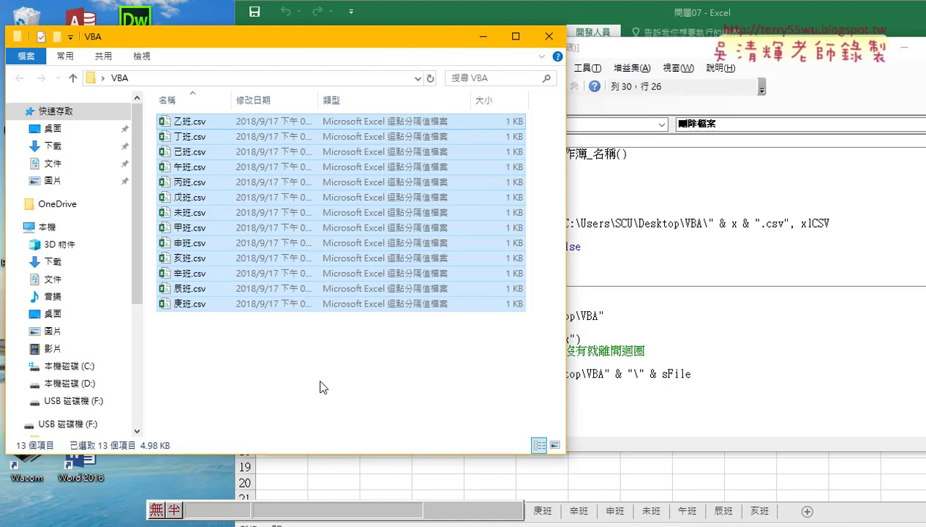
Replace xlsx with * in the Dir pattern and run 刪除檔案 with F5.
{"action": "left_click", "coordinate": [584, 348]}
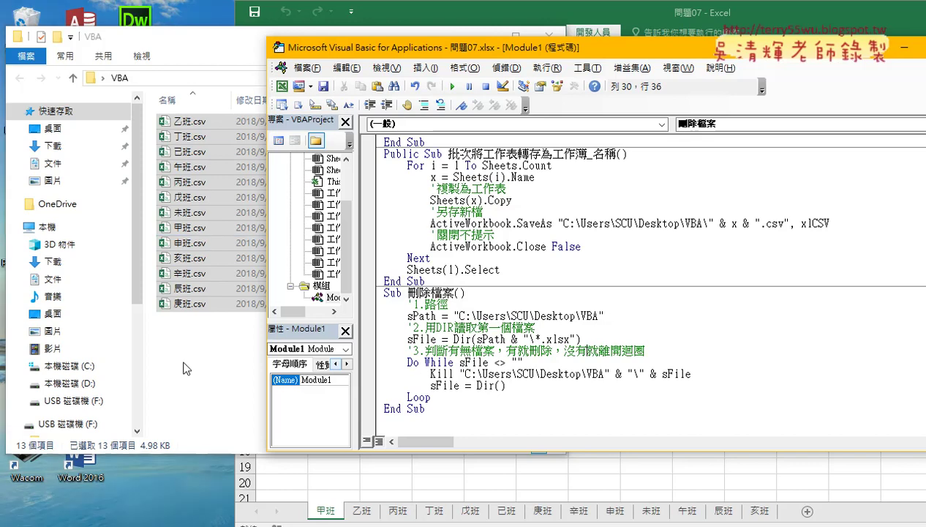
{"action": "left_click_drag", "start_coordinate": [569, 340], "coordinate": [547, 339]}
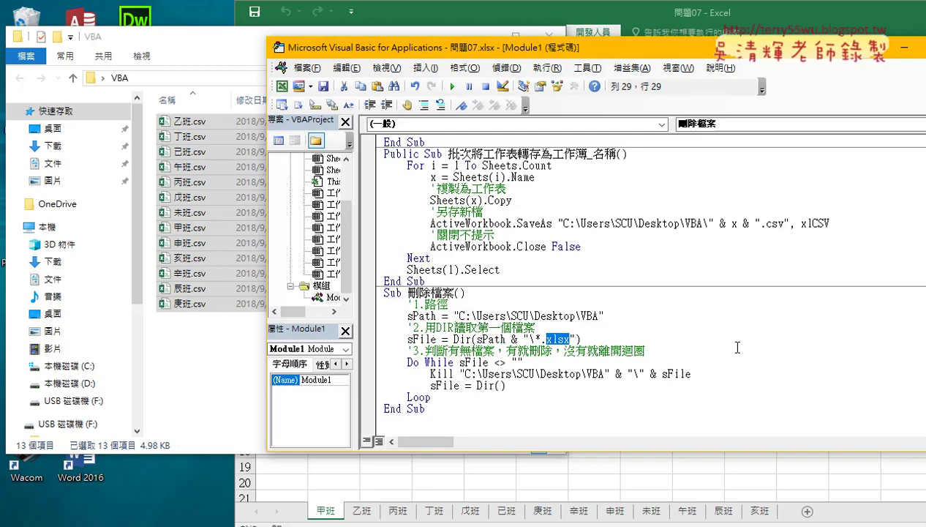
{"action": "type", "text": "*"}
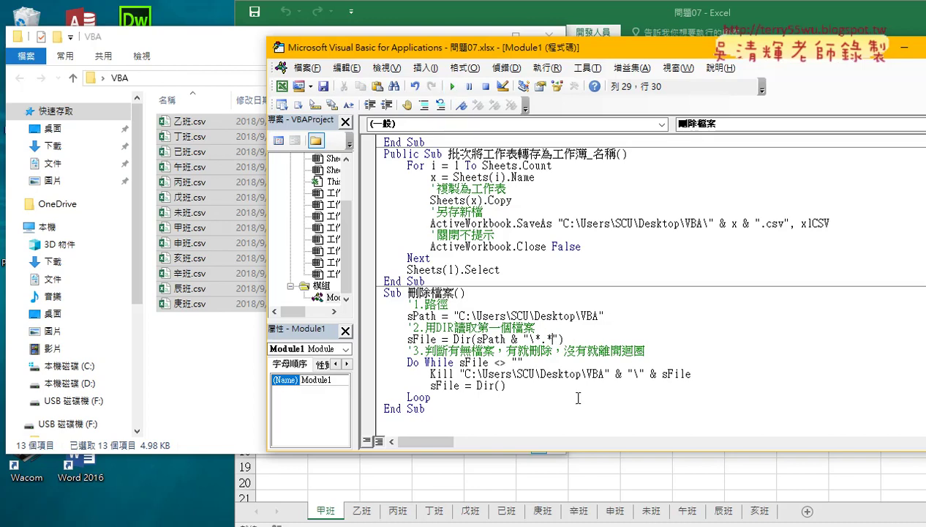
{"action": "key", "text": "F5"}
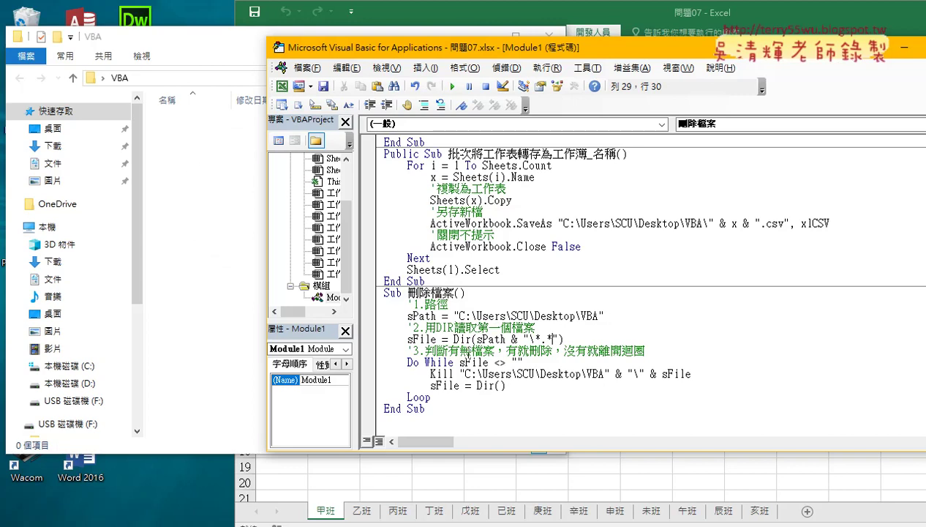
{"action": "left_click_drag", "start_coordinate": [602, 315], "coordinate": [453, 315]}
{"action": "key", "text": "ctrl+c"}
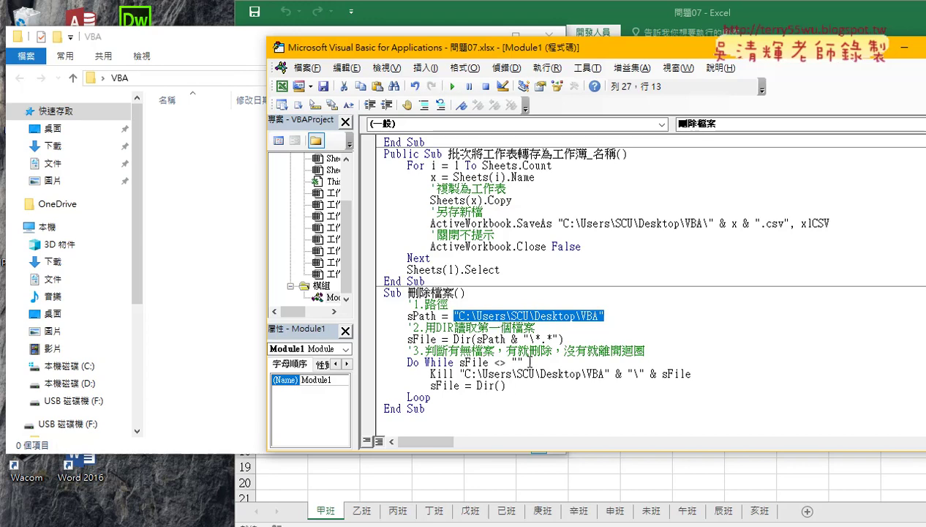
Rerun the sheet-to-CSV export macro to regenerate the 13 class CSV files.
{"action": "left_click_drag", "start_coordinate": [453, 373], "coordinate": [429, 374]}
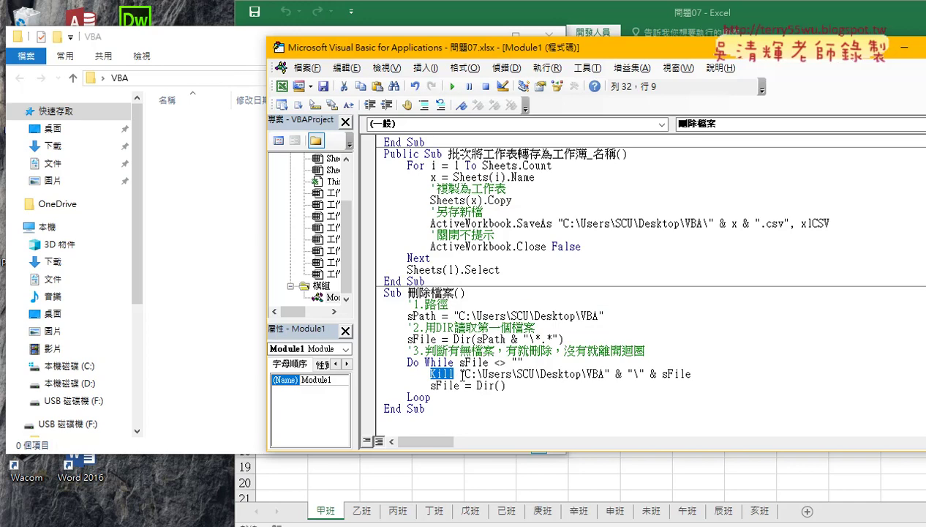
{"action": "left_click", "coordinate": [494, 236]}
{"action": "left_click", "coordinate": [451, 89]}
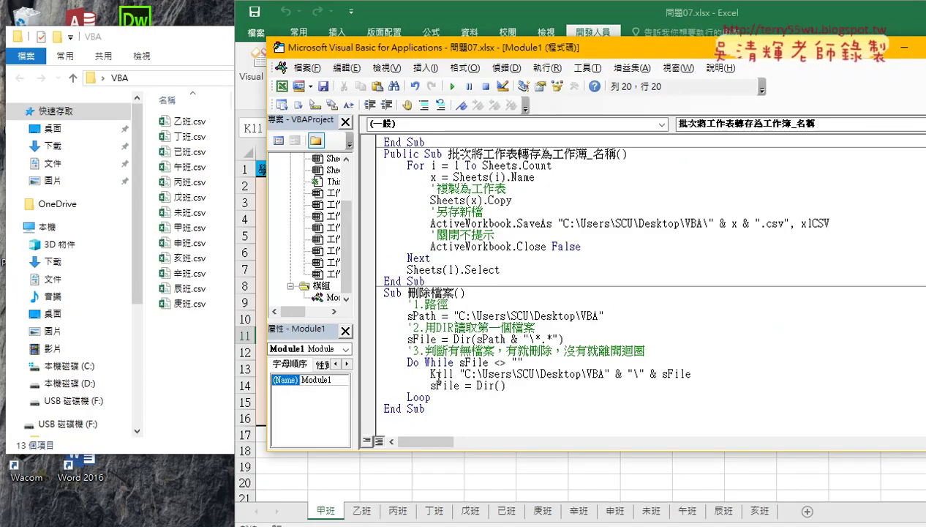
Open the Immediate window from the View menu and make its pane taller.
{"action": "double_click", "coordinate": [441, 373]}
{"action": "left_click_drag", "start_coordinate": [459, 374], "coordinate": [610, 374]}
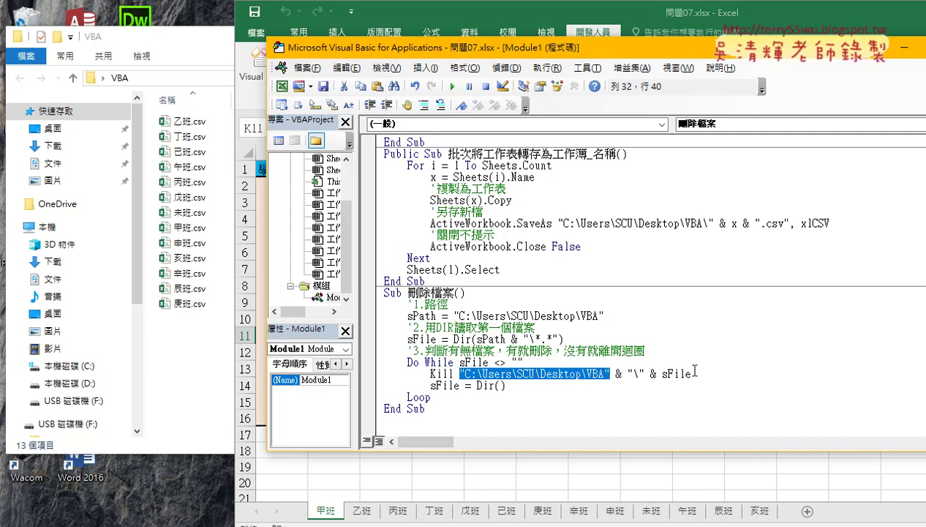
{"action": "left_click", "coordinate": [395, 69]}
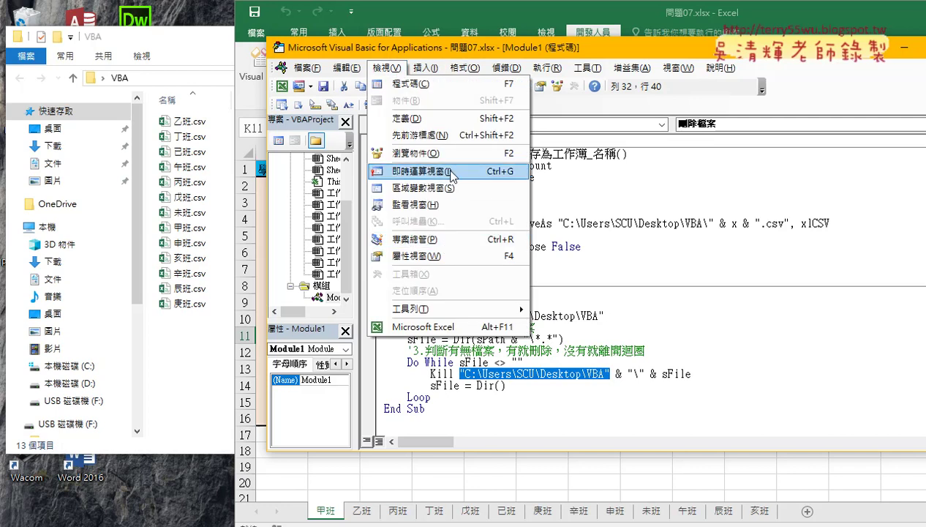
{"action": "left_click", "coordinate": [424, 172]}
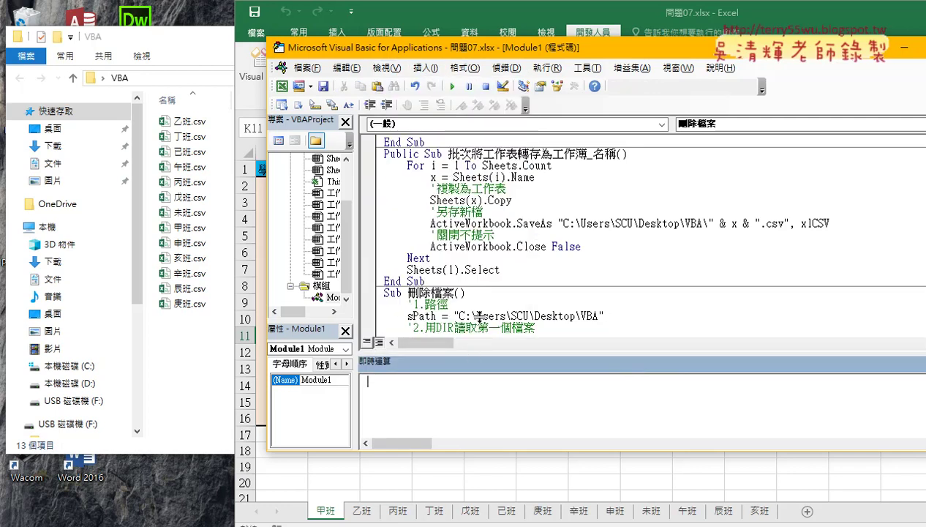
{"action": "left_click_drag", "start_coordinate": [478, 316], "coordinate": [479, 320]}
Start a kill command in the Immediate window with the copied VBA folder path.
{"action": "type", "text": "ki"}
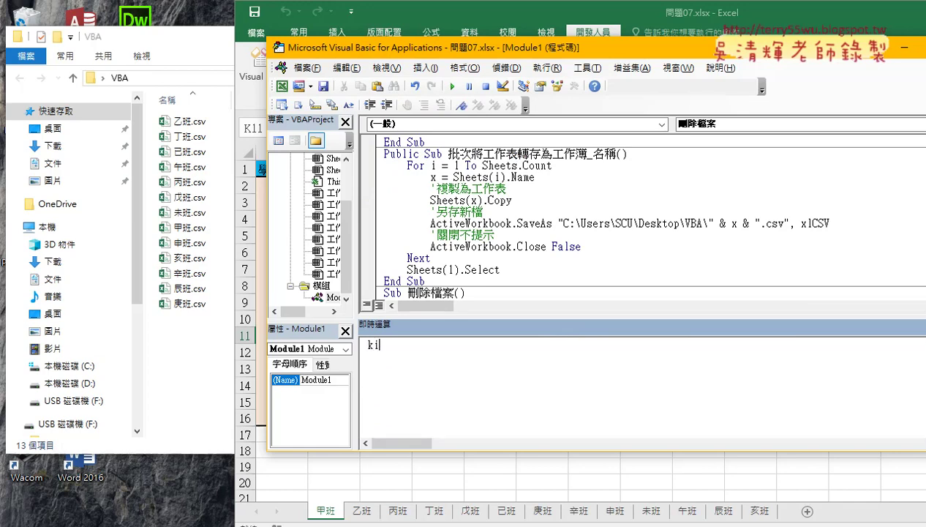
{"action": "type", "text": "ll "}
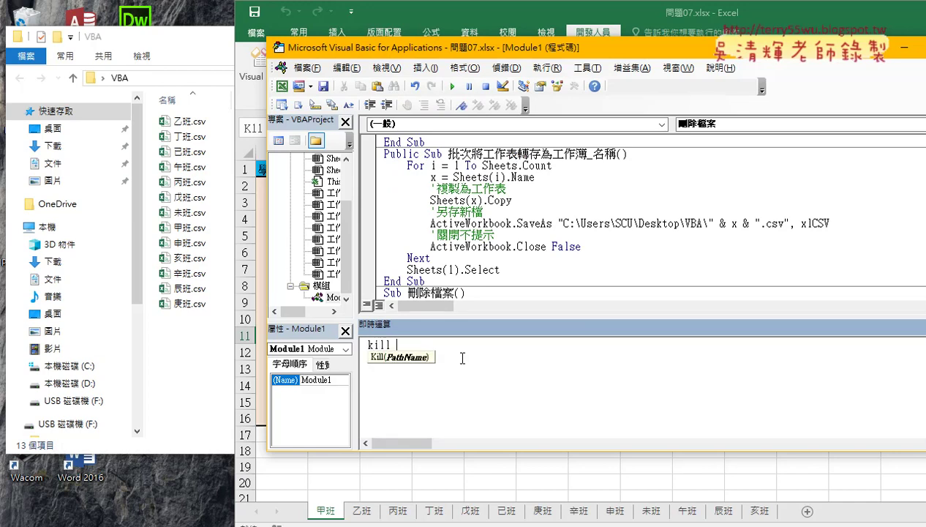
{"action": "type", "text": "\""}
{"action": "left_click", "coordinate": [199, 78]}
{"action": "right_click", "coordinate": [209, 81]}
{"action": "left_click", "coordinate": [241, 127]}
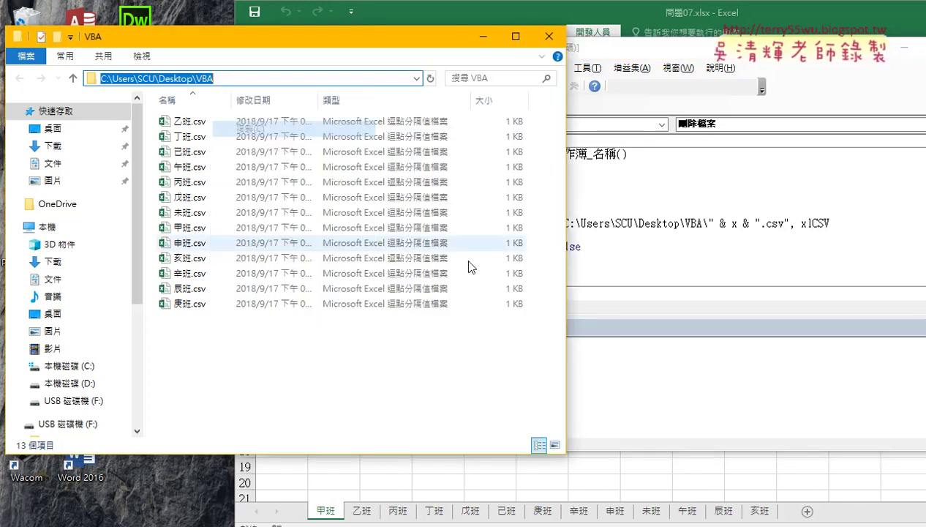
{"action": "key", "text": "alt+Tab"}
{"action": "type", "text": "\""}
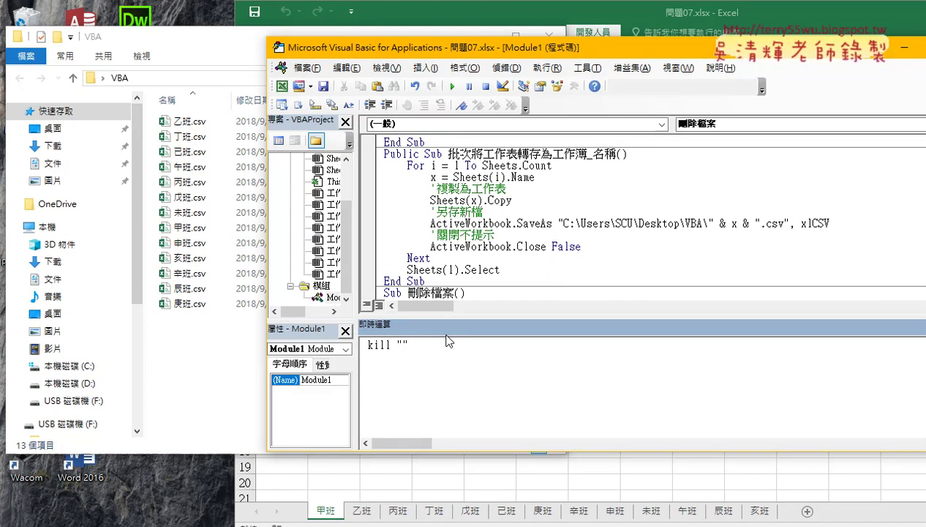
{"action": "key", "text": "ctrl+v"}
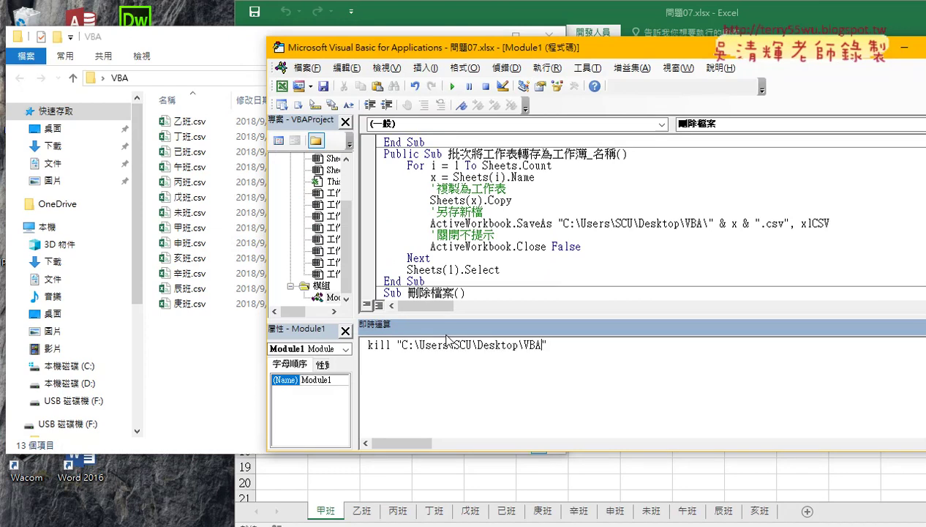
{"action": "type", "text": "\\"}
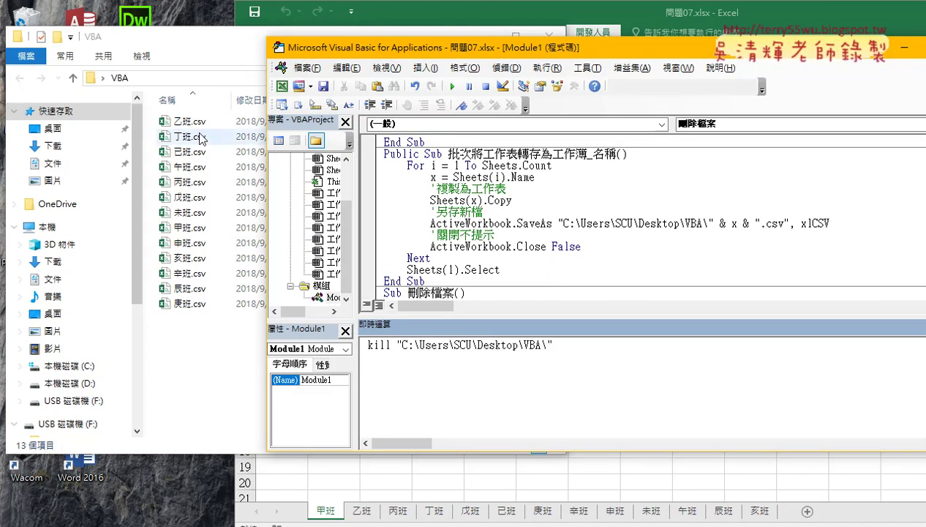
Append 乙班.csv to the kill command and run it to delete that file.
{"action": "left_click", "coordinate": [222, 122]}
{"action": "key", "text": "F2"}
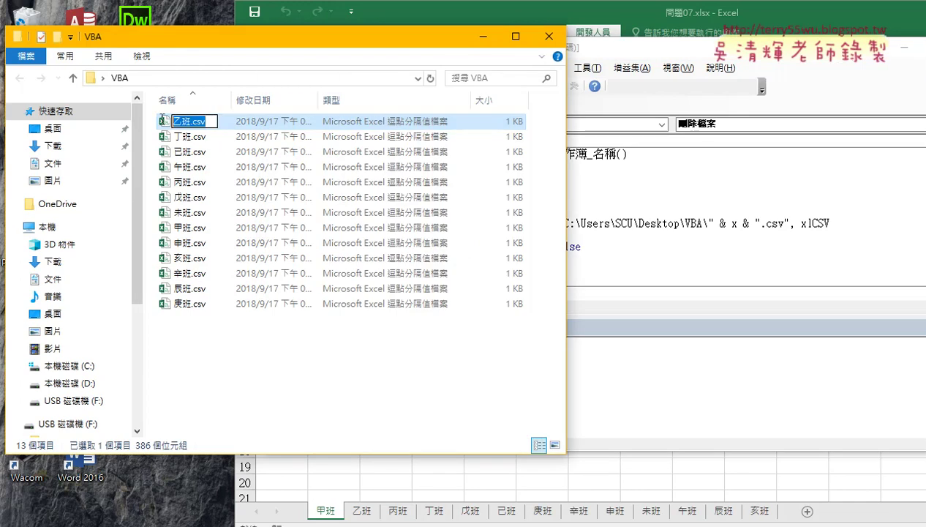
{"action": "right_click", "coordinate": [205, 121]}
{"action": "left_click", "coordinate": [238, 162]}
{"action": "left_click", "coordinate": [613, 353]}
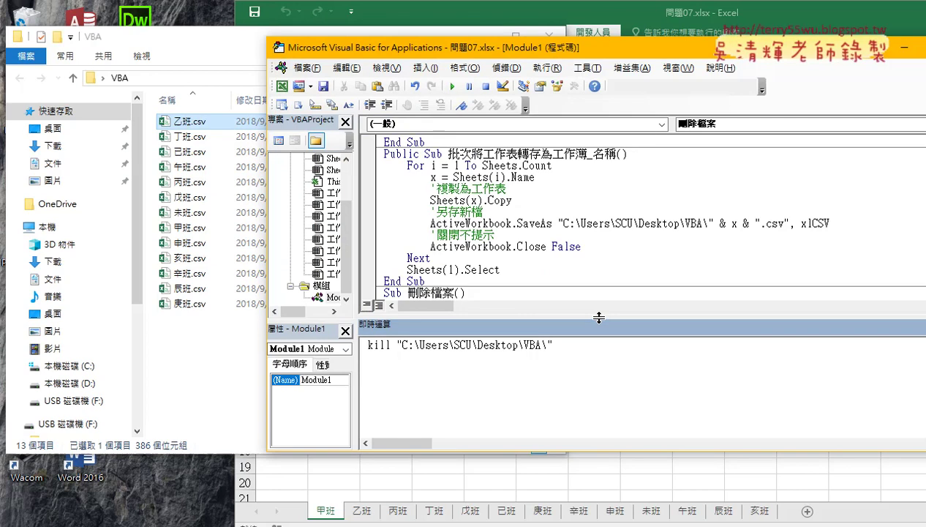
{"action": "type", "text": "乙班.csv"}
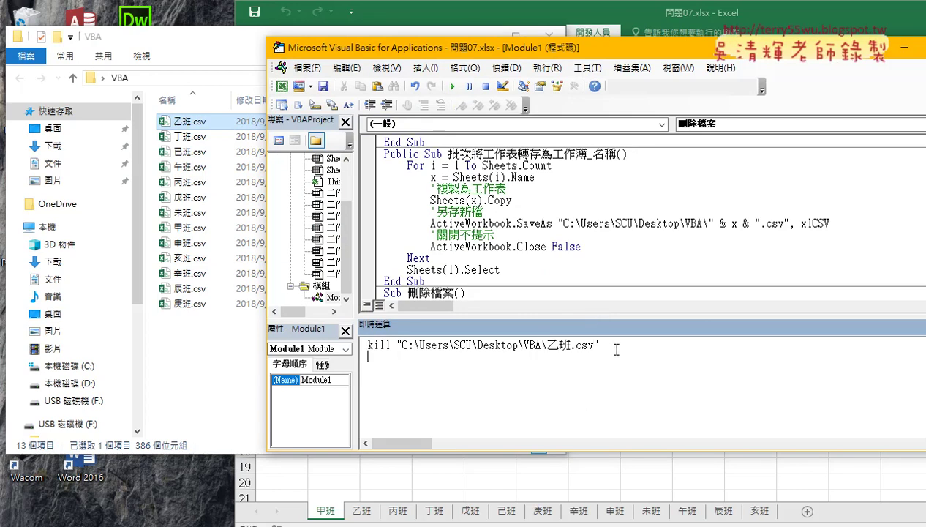
{"action": "left_click_drag", "start_coordinate": [600, 345], "coordinate": [366, 344]}
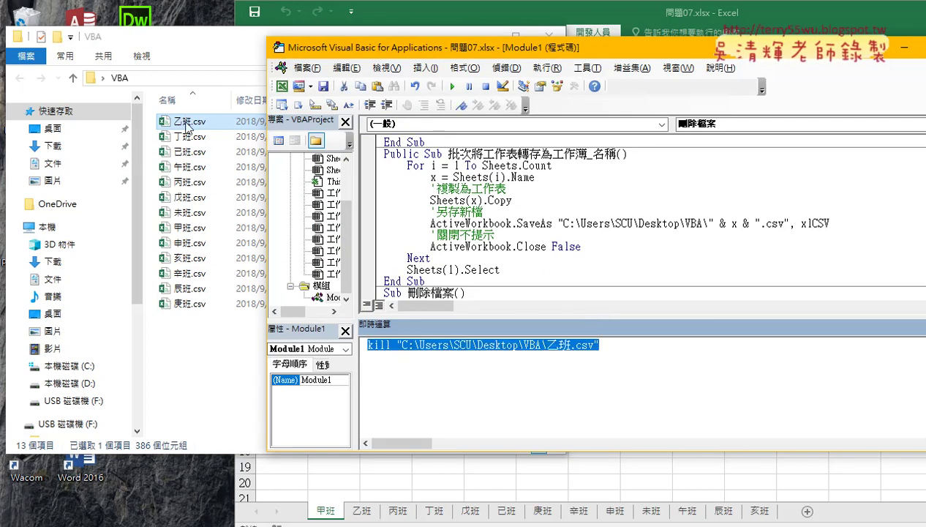
{"action": "left_click", "coordinate": [629, 346]}
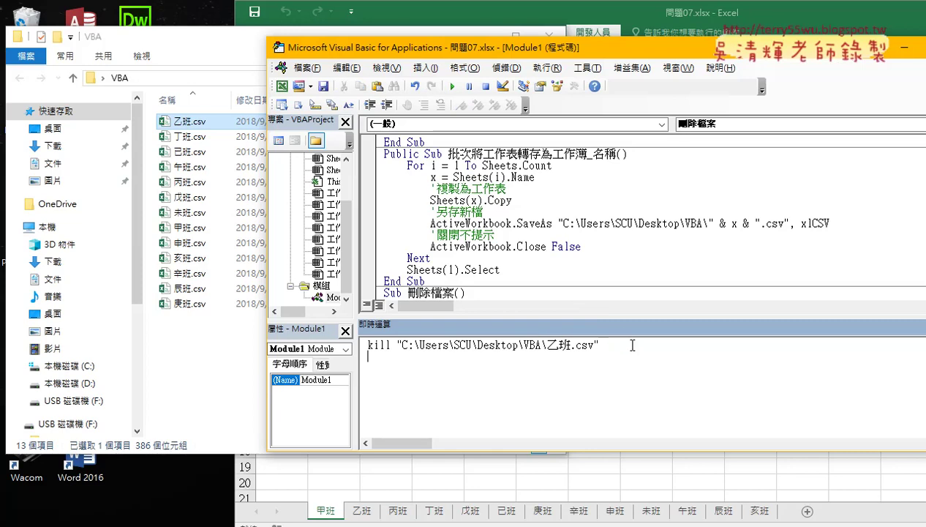
{"action": "key", "text": "Return"}
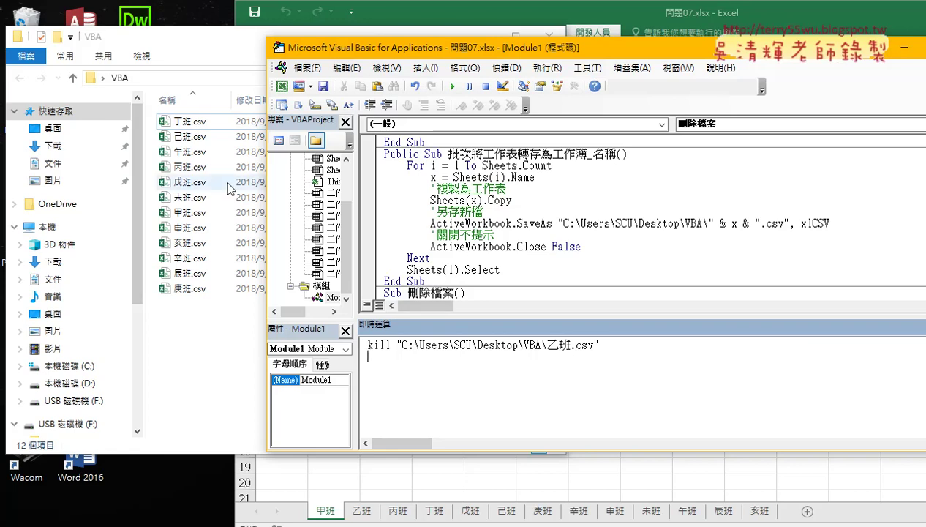
{"action": "left_click_drag", "start_coordinate": [606, 345], "coordinate": [343, 330]}
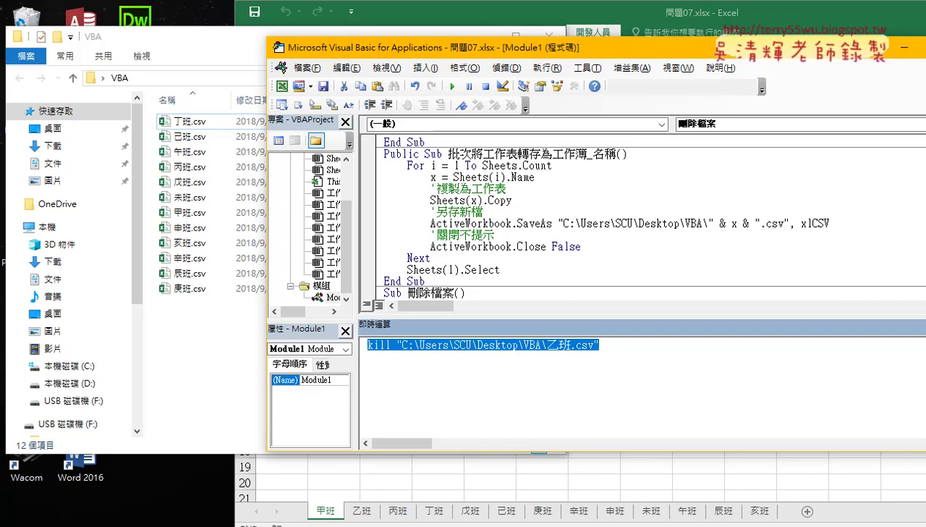
{"action": "left_click", "coordinate": [255, 491]}
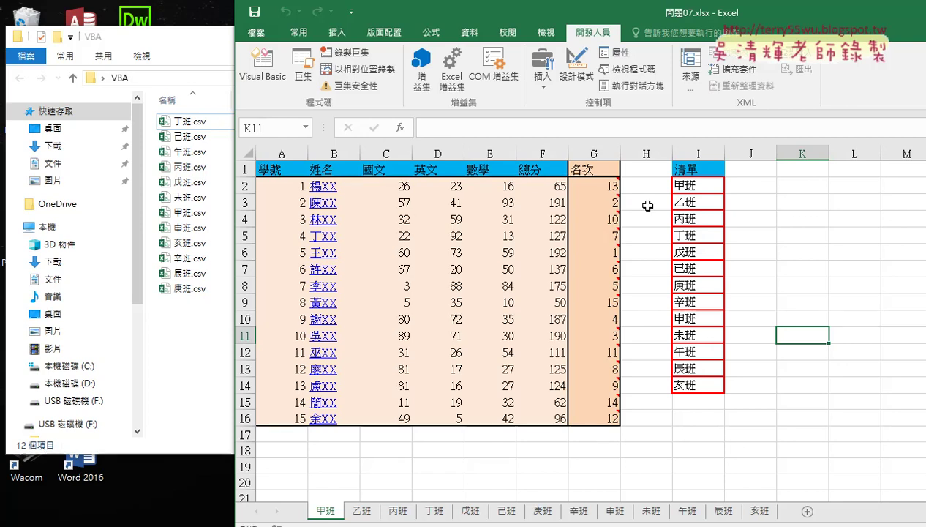
Return to the VBA editor, then drag-select the 12 remaining CSV files in the VBA folder.
{"action": "mouse_move", "coordinate": [340, 524]}
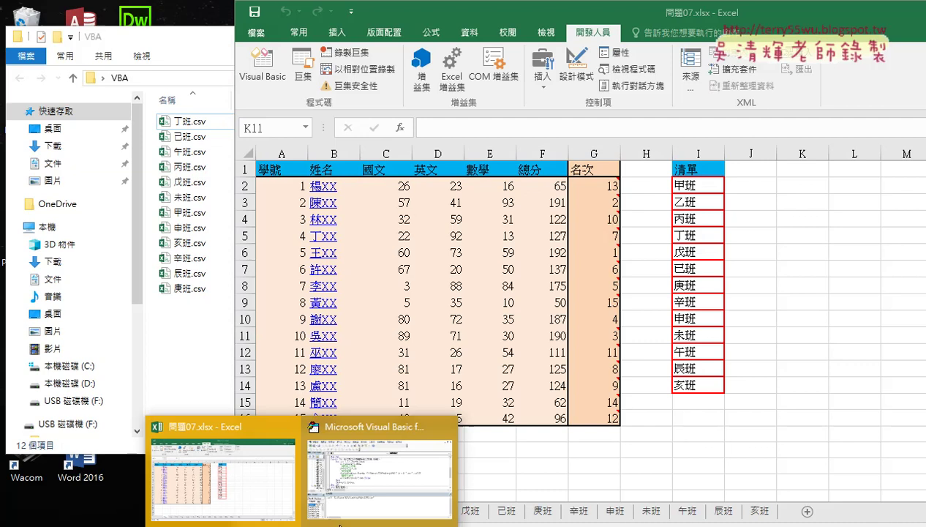
{"action": "left_click", "coordinate": [405, 477]}
{"action": "double_click", "coordinate": [558, 345]}
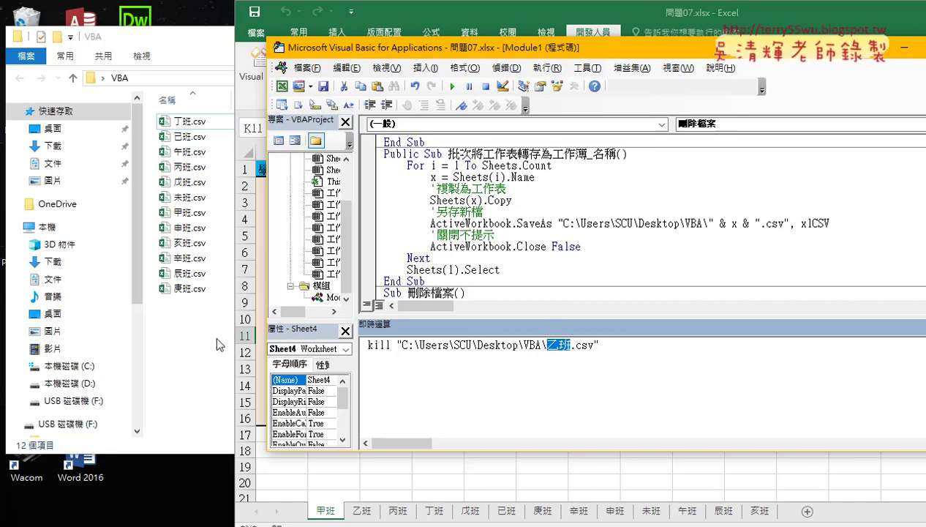
{"action": "left_click_drag", "start_coordinate": [217, 343], "coordinate": [178, 121]}
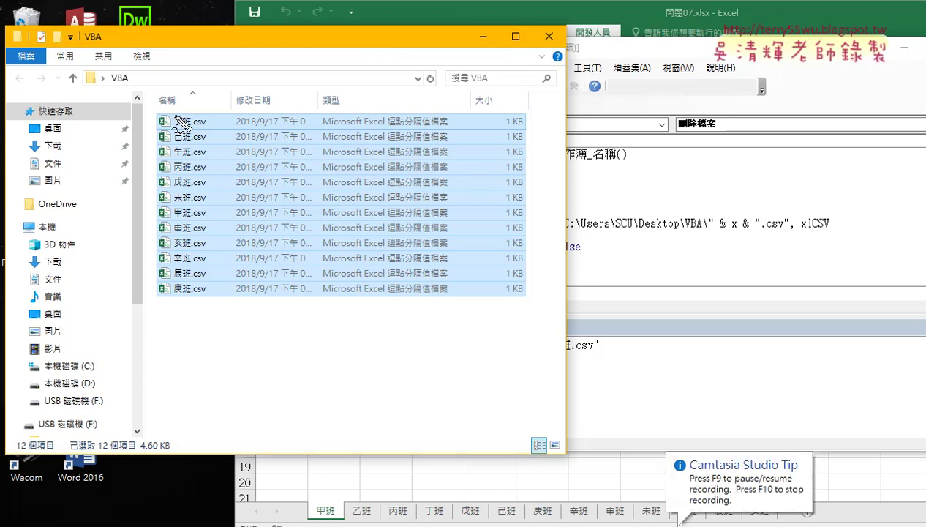
Mark up the CSV file list in Explorer with screen-pen strokes.
{"action": "mouse_move", "coordinate": [272, 207]}
{"action": "left_mouse_down"}
{"action": "mouse_move", "coordinate": [280, 292]}
{"action": "mouse_move", "coordinate": [293, 272]}
{"action": "left_mouse_up"}
{"action": "mouse_move", "coordinate": [325, 231]}
{"action": "left_mouse_down"}
{"action": "mouse_move", "coordinate": [349, 241]}
{"action": "mouse_move", "coordinate": [344, 275]}
{"action": "mouse_move", "coordinate": [382, 258]}
{"action": "left_mouse_up"}
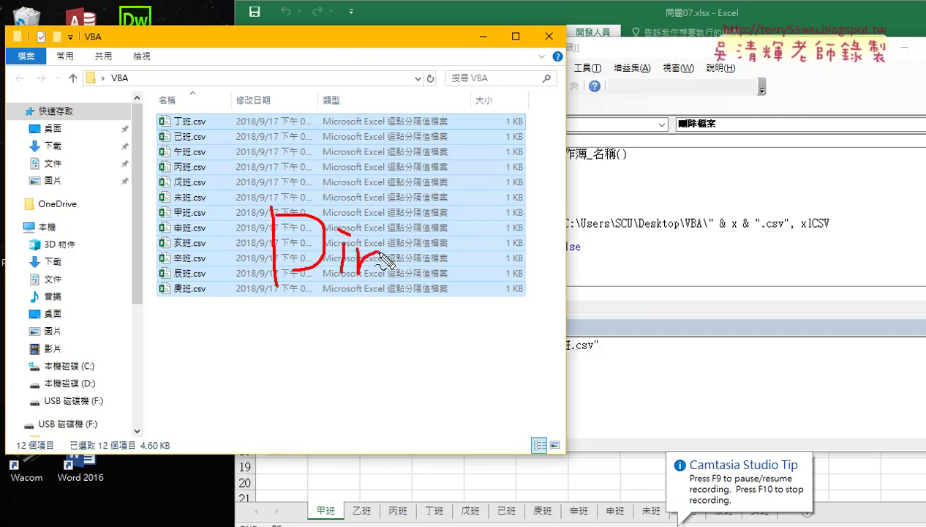
{"action": "left_click_drag", "start_coordinate": [409, 214], "coordinate": [395, 275]}
{"action": "left_click_drag", "start_coordinate": [423, 217], "coordinate": [430, 269]}
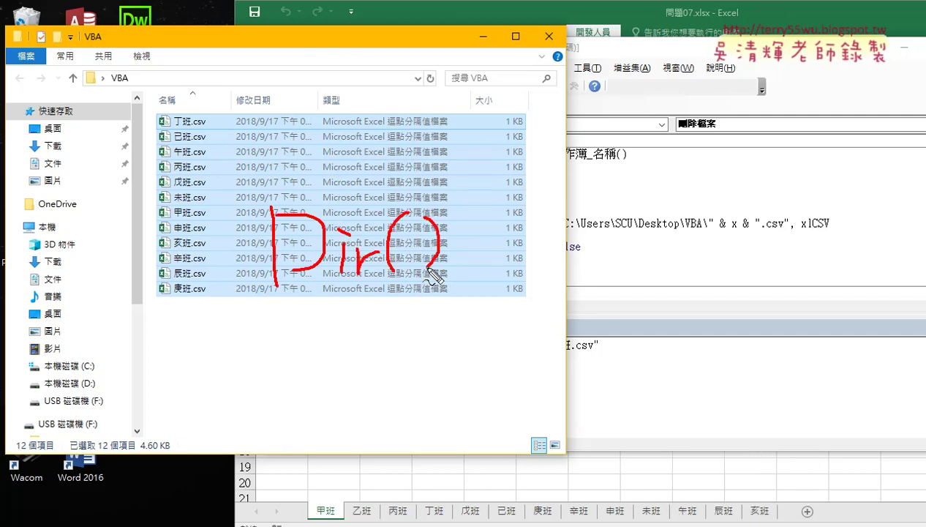
{"action": "left_click_drag", "start_coordinate": [273, 285], "coordinate": [454, 285]}
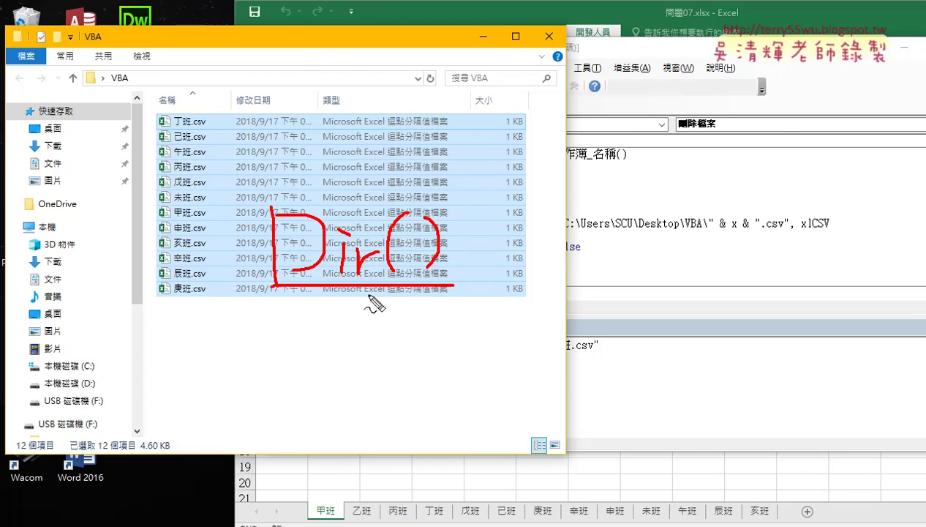
{"action": "left_click_drag", "start_coordinate": [282, 294], "coordinate": [386, 293]}
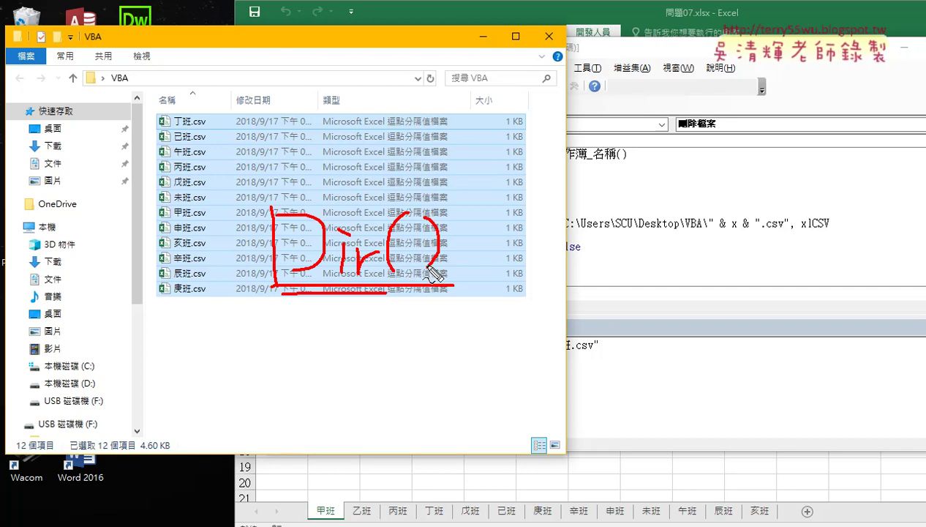
{"action": "mouse_move", "coordinate": [111, 89]}
{"action": "left_mouse_down"}
{"action": "mouse_move", "coordinate": [233, 89]}
{"action": "mouse_move", "coordinate": [437, 236]}
{"action": "left_mouse_up"}
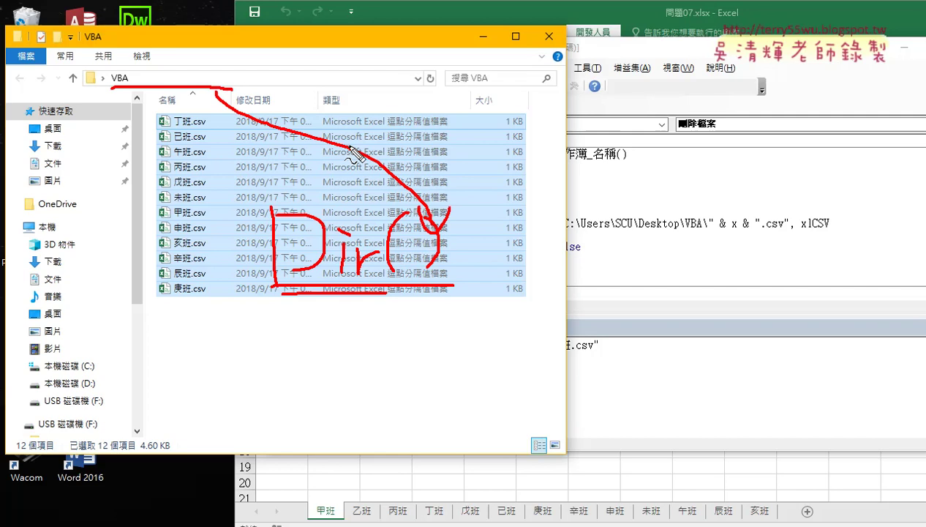
{"action": "left_click_drag", "start_coordinate": [195, 129], "coordinate": [450, 196]}
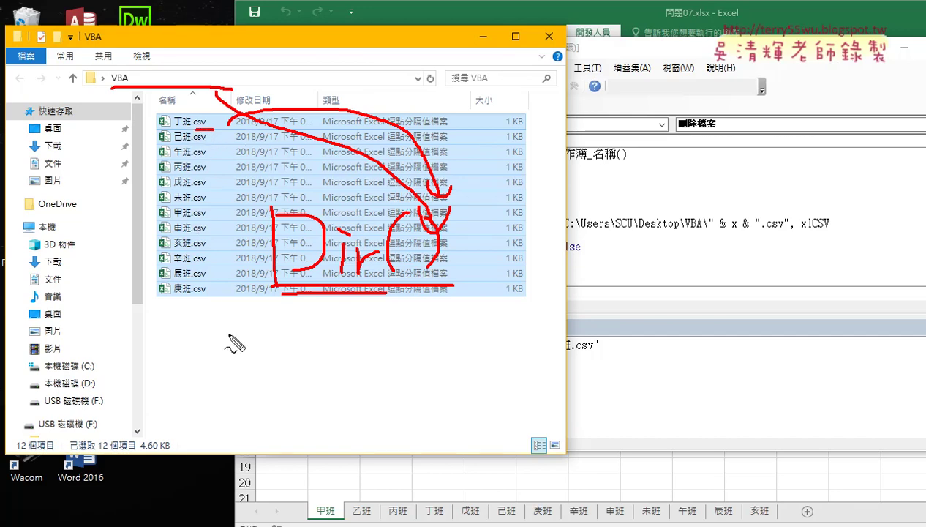
Draw further pen annotations, then clear them all with Escape.
{"action": "mouse_move", "coordinate": [239, 320]}
{"action": "left_mouse_down"}
{"action": "mouse_move", "coordinate": [233, 349]}
{"action": "mouse_move", "coordinate": [261, 334]}
{"action": "mouse_move", "coordinate": [253, 344]}
{"action": "left_mouse_up"}
{"action": "left_click_drag", "start_coordinate": [250, 322], "coordinate": [223, 349]}
{"action": "left_click", "coordinate": [275, 349]}
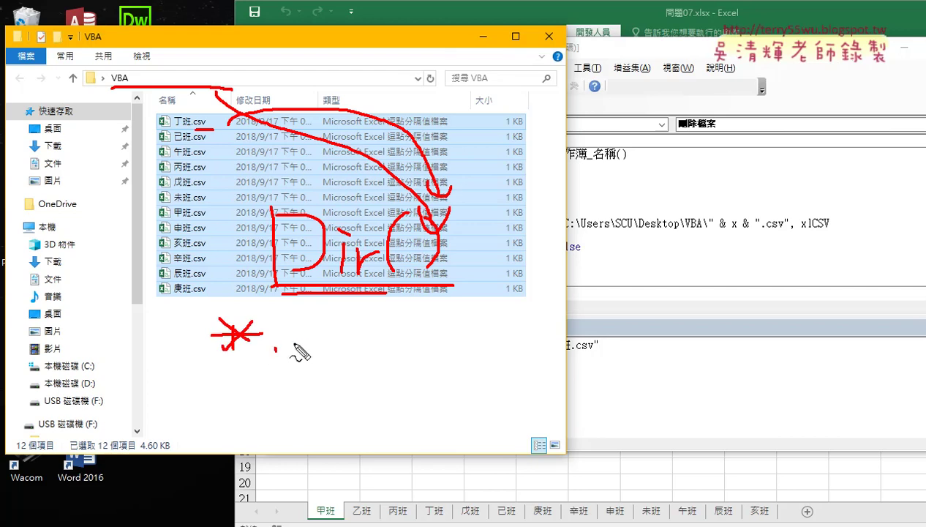
{"action": "mouse_move", "coordinate": [310, 317]}
{"action": "left_mouse_down"}
{"action": "mouse_move", "coordinate": [309, 345]}
{"action": "mouse_move", "coordinate": [325, 330]}
{"action": "mouse_move", "coordinate": [322, 341]}
{"action": "left_mouse_up"}
{"action": "left_click_drag", "start_coordinate": [322, 320], "coordinate": [300, 342]}
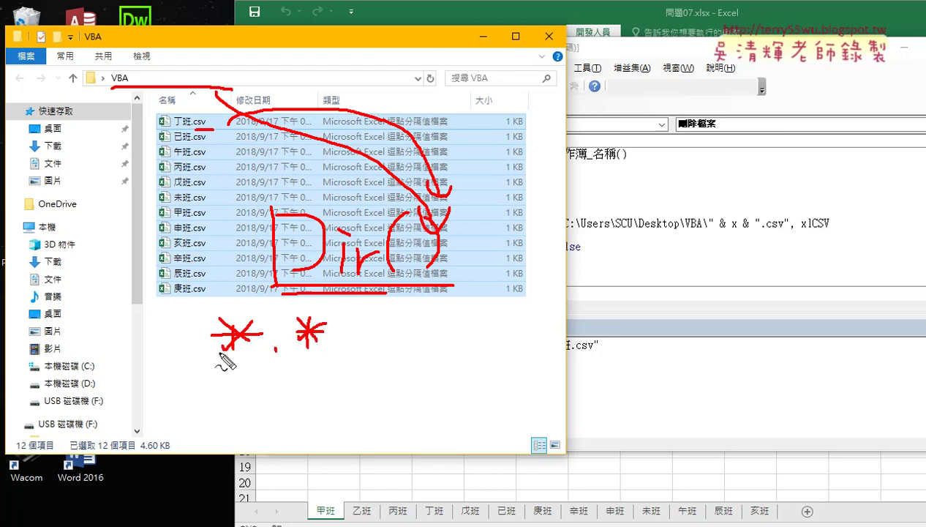
{"action": "mouse_move", "coordinate": [215, 357]}
{"action": "left_mouse_down"}
{"action": "mouse_move", "coordinate": [314, 347]}
{"action": "mouse_move", "coordinate": [316, 358]}
{"action": "left_mouse_up"}
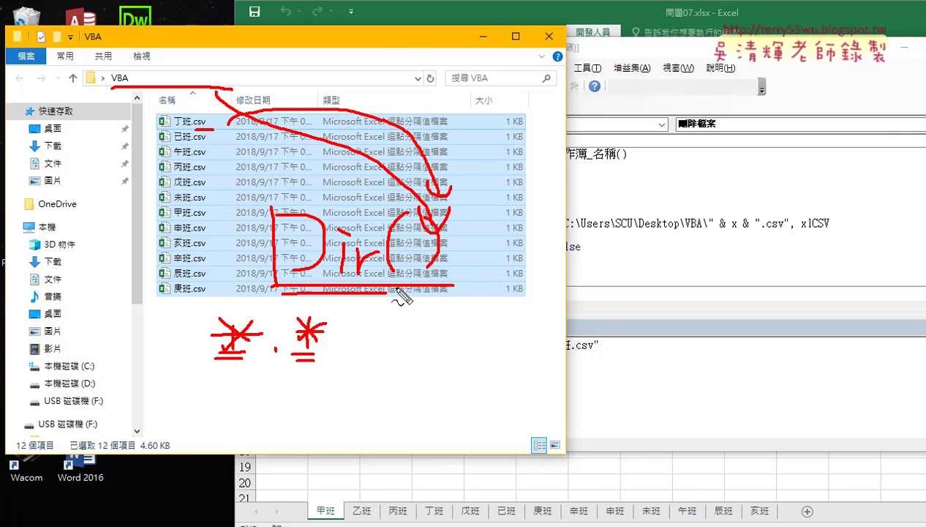
{"action": "mouse_move", "coordinate": [444, 309]}
{"action": "left_mouse_down"}
{"action": "mouse_move", "coordinate": [445, 327]}
{"action": "mouse_move", "coordinate": [462, 326]}
{"action": "left_mouse_up"}
{"action": "left_click_drag", "start_coordinate": [466, 368], "coordinate": [455, 382]}
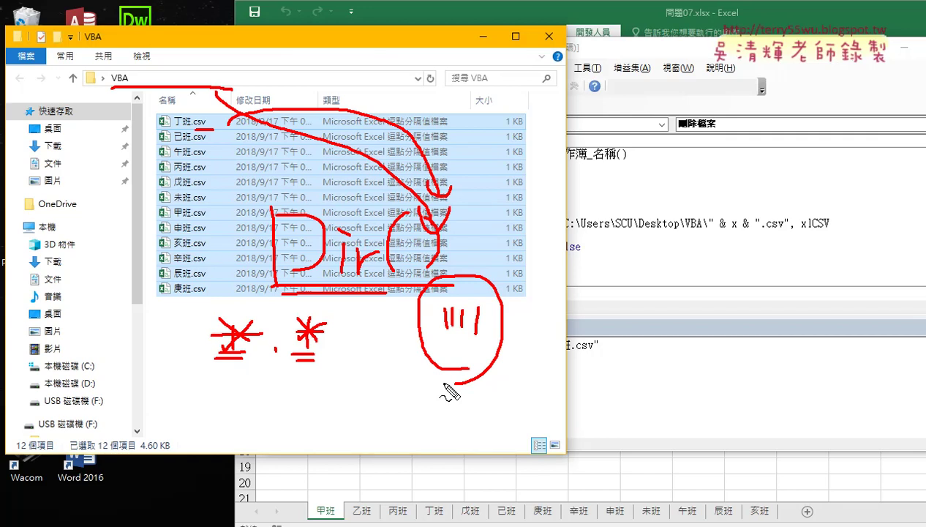
{"action": "key", "text": "Escape"}
Close the Immediate pane and rearrange the VBA editor beside the folder window.
{"action": "left_click", "coordinate": [713, 268]}
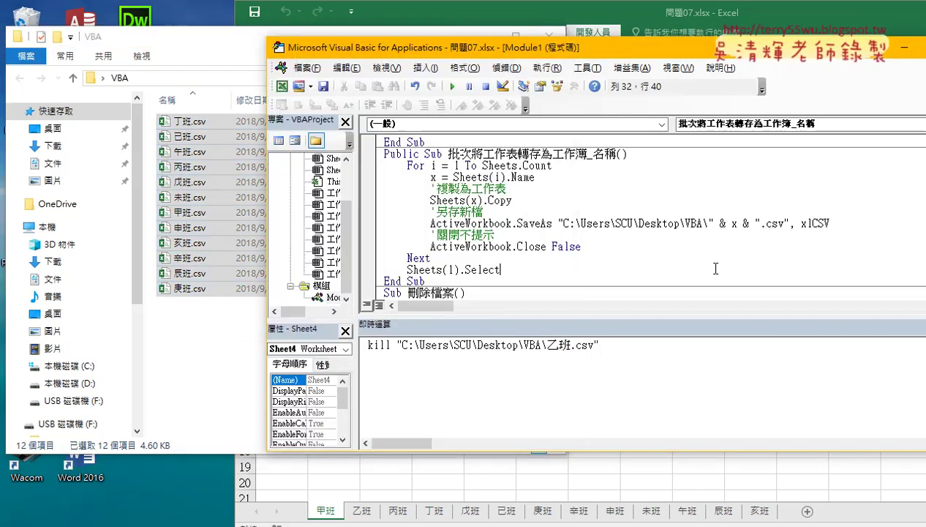
{"action": "left_click_drag", "start_coordinate": [603, 52], "coordinate": [410, 45]}
{"action": "left_click", "coordinate": [784, 320]}
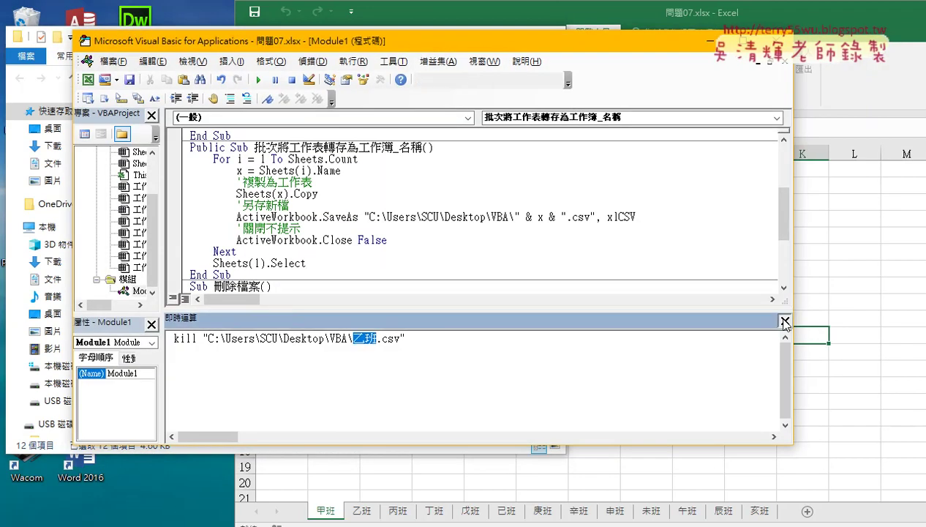
{"action": "left_click_drag", "start_coordinate": [212, 310], "coordinate": [425, 309]}
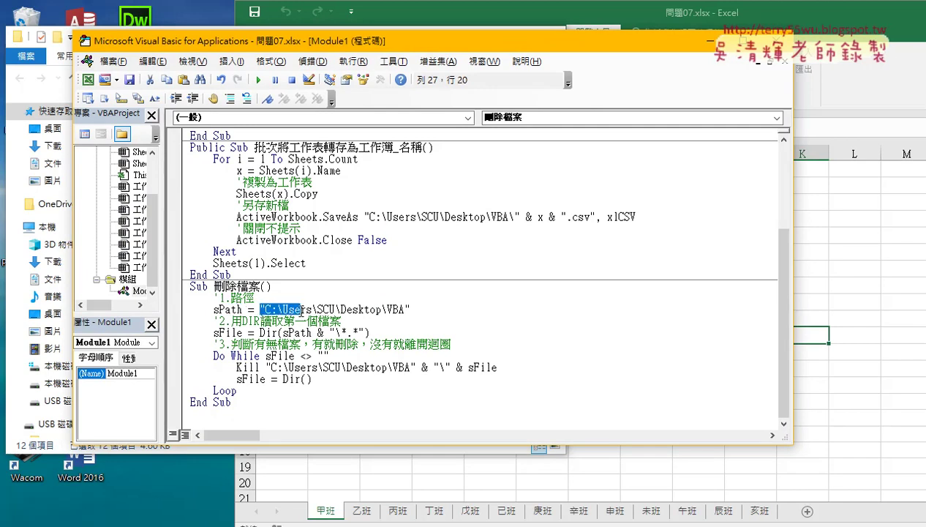
{"action": "left_click", "coordinate": [393, 62]}
{"action": "left_click_drag", "start_coordinate": [428, 42], "coordinate": [579, 43]}
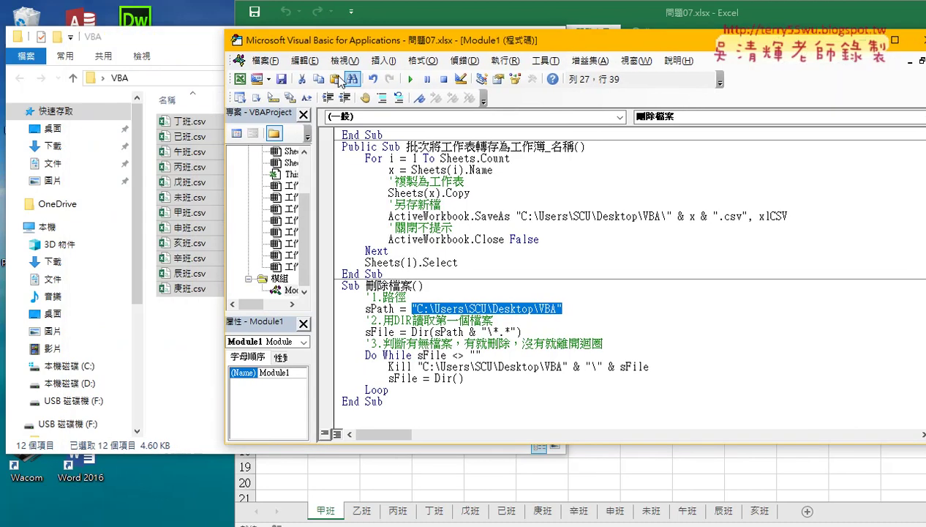
{"action": "left_click", "coordinate": [196, 79]}
{"action": "left_click", "coordinate": [615, 324]}
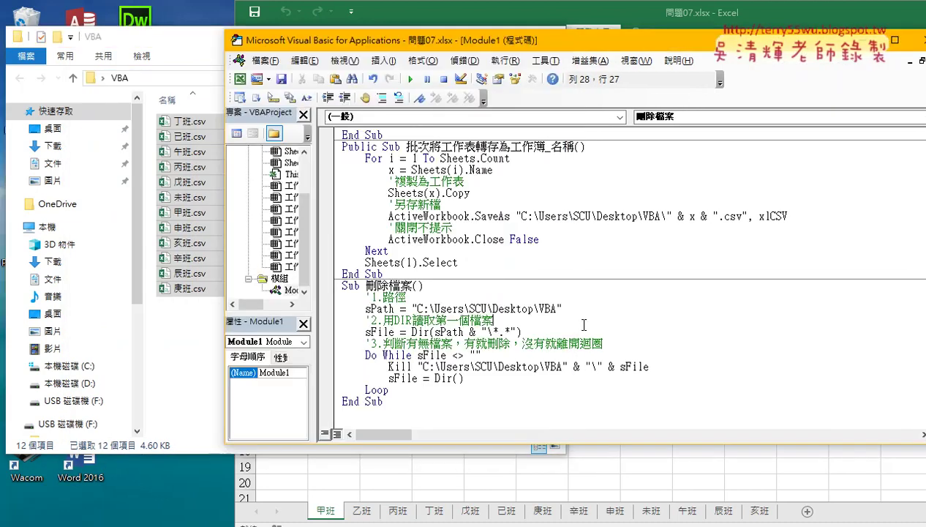
{"action": "left_click_drag", "start_coordinate": [561, 309], "coordinate": [411, 309]}
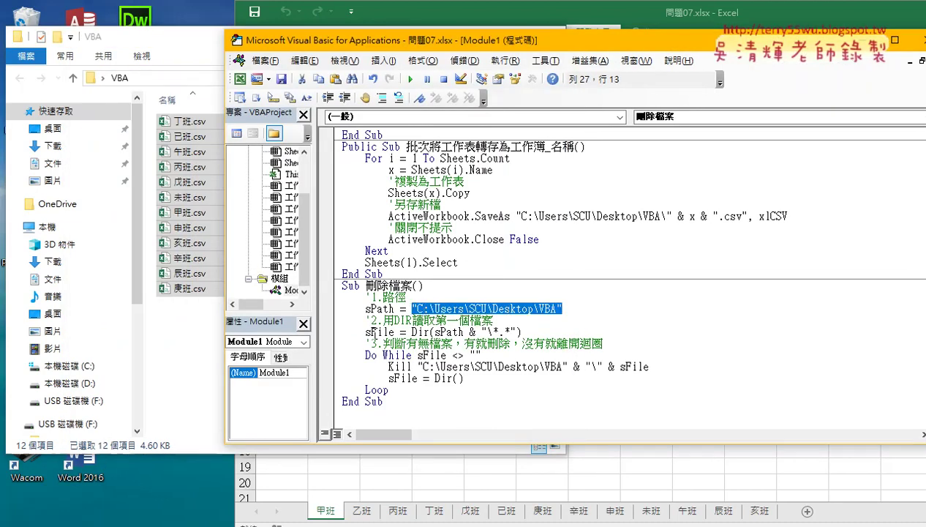
{"action": "left_click", "coordinate": [370, 326]}
Rewrite the Dir argument on the sFile line as (sPath & "*.*").
{"action": "left_click_drag", "start_coordinate": [394, 331], "coordinate": [365, 331]}
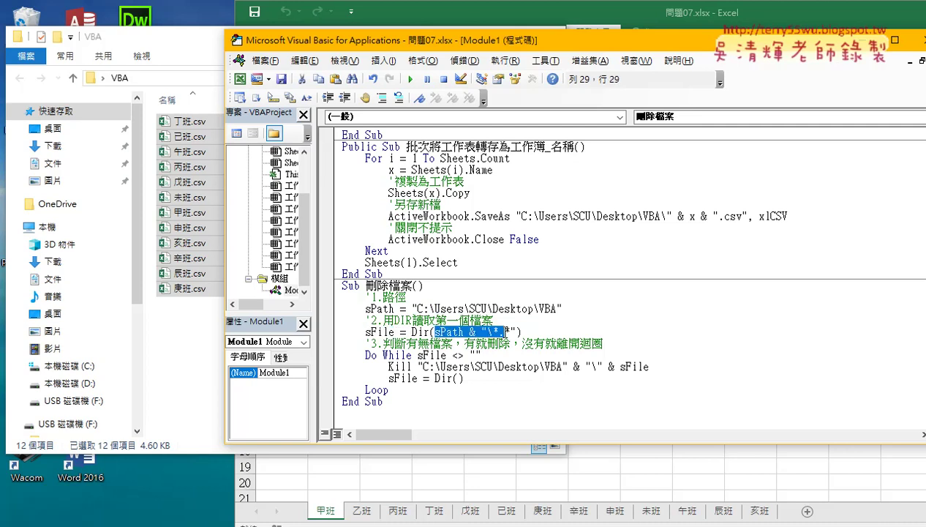
{"action": "left_click_drag", "start_coordinate": [433, 331], "coordinate": [512, 331]}
{"action": "key", "text": "Delete"}
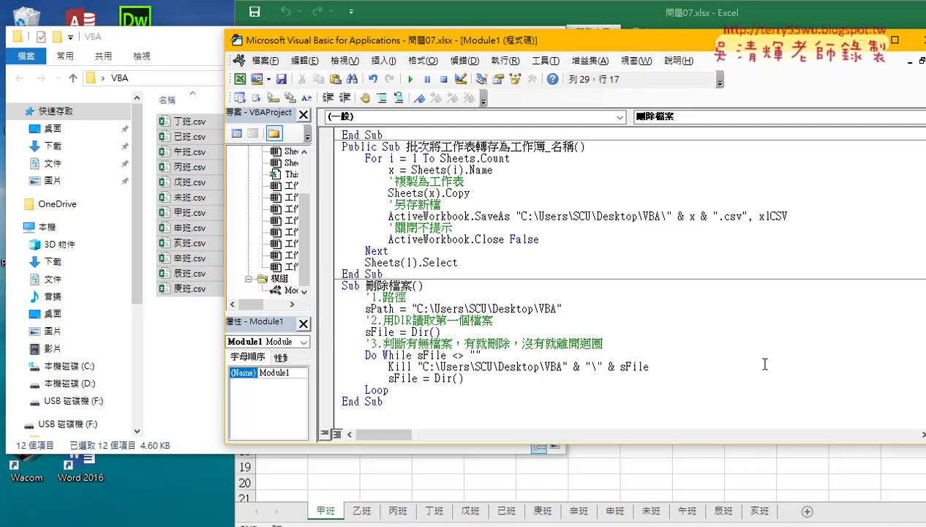
{"action": "key", "text": "Delete"}
{"action": "key", "text": "BackSpace"}
{"action": "key", "text": "Left"}
{"action": "key", "text": "Left"}
{"action": "key", "text": "Left"}
{"action": "type", "text": "vba"}
{"action": "type", "text": "."}
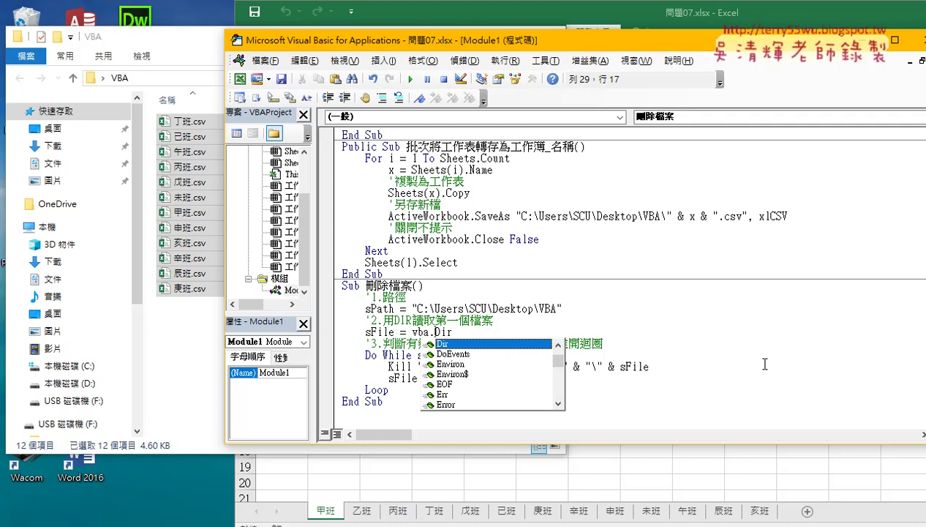
{"action": "key", "text": "Escape"}
{"action": "key", "text": "ctrl+z"}
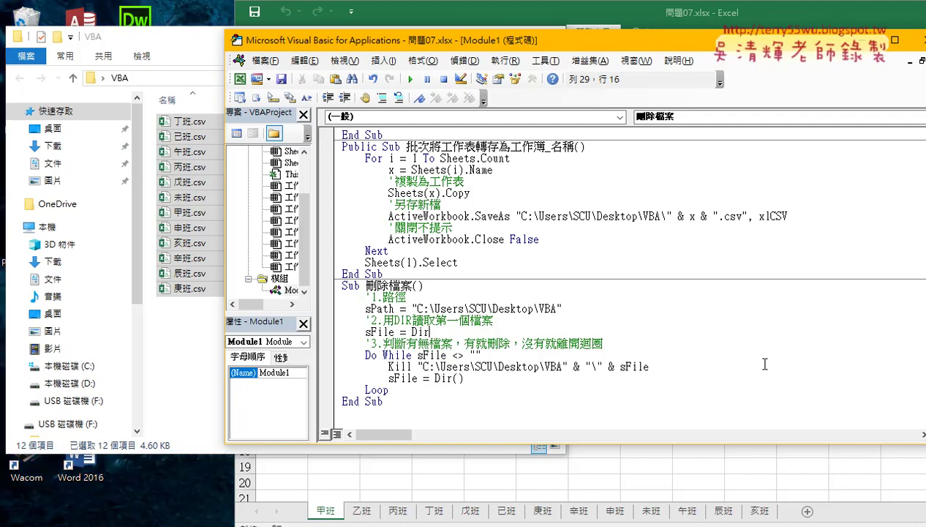
{"action": "type", "text": "("}
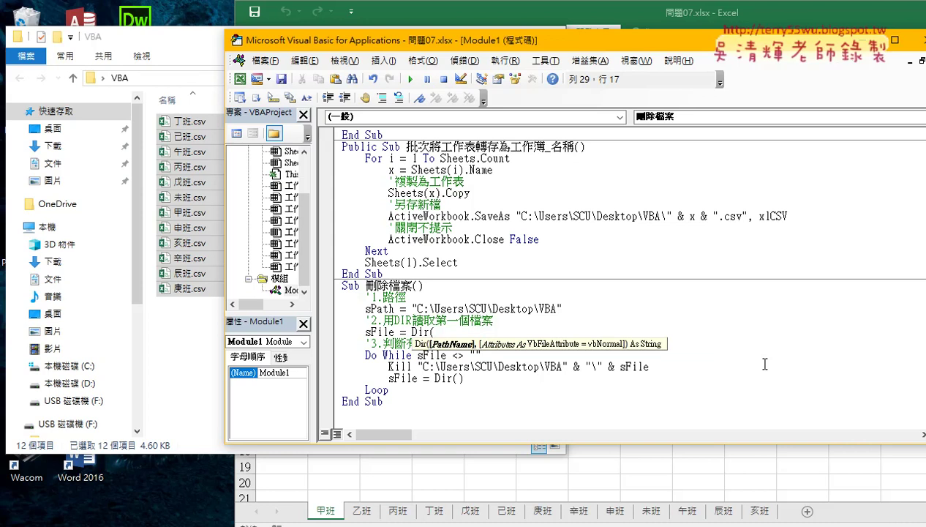
{"action": "type", "text": "sP"}
{"action": "type", "text": "ath "}
{"action": "type", "text": "&"}
{"action": "type", "text": " \""}
{"action": "type", "text": "*.*"}
{"action": "type", "text": "\""}
{"action": "type", "text": ")"}
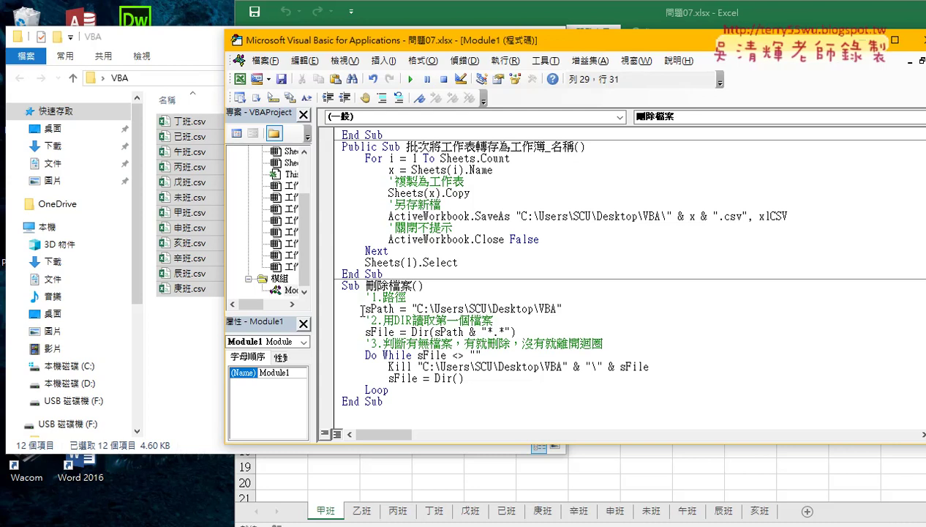
Insert a backslash before *.* so the line reads sFile = Dir(sPath & "\*.*").
{"action": "left_click_drag", "start_coordinate": [365, 309], "coordinate": [399, 309]}
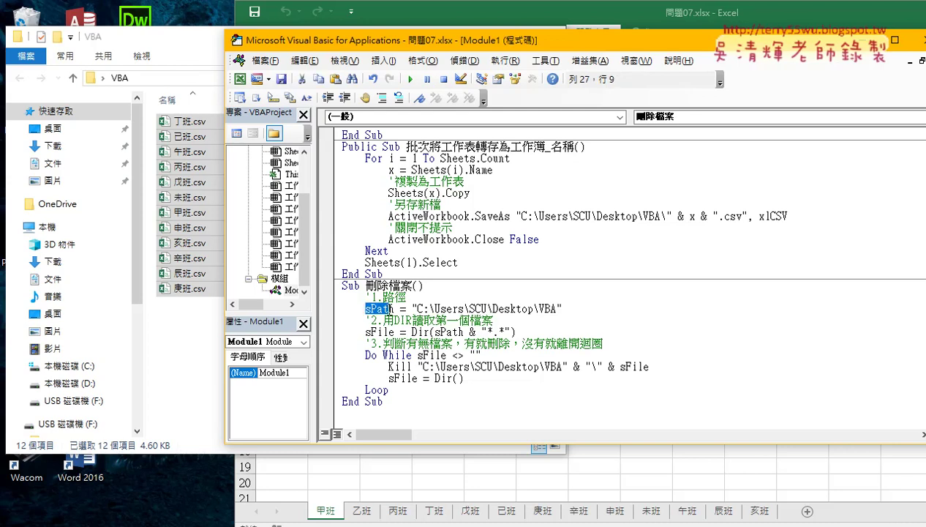
{"action": "left_click", "coordinate": [558, 309]}
{"action": "left_click_drag", "start_coordinate": [597, 365], "coordinate": [591, 365]}
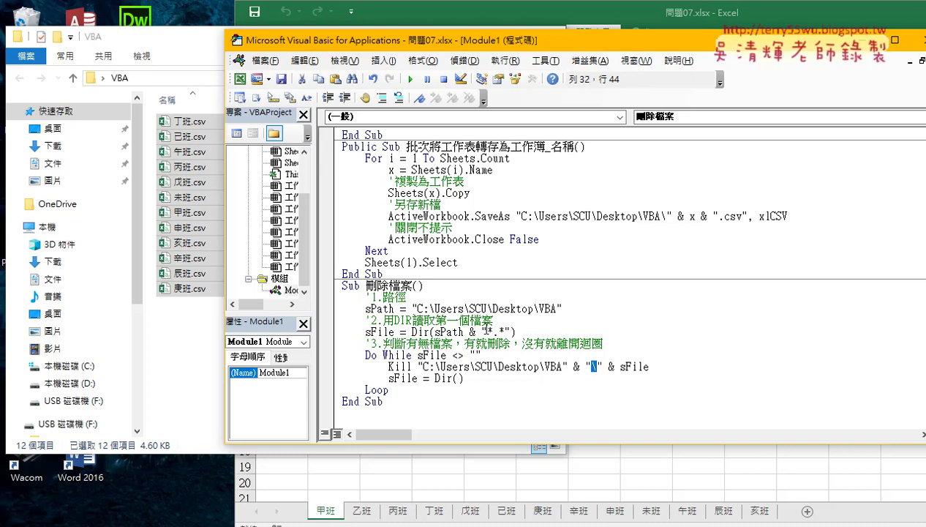
{"action": "left_click", "coordinate": [487, 332]}
{"action": "type", "text": "\\"}
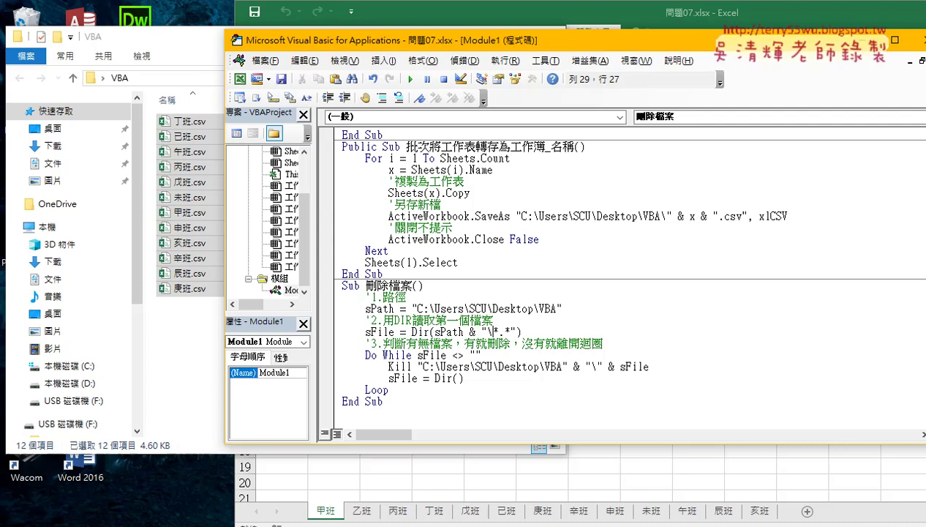
{"action": "mouse_move", "coordinate": [231, 524]}
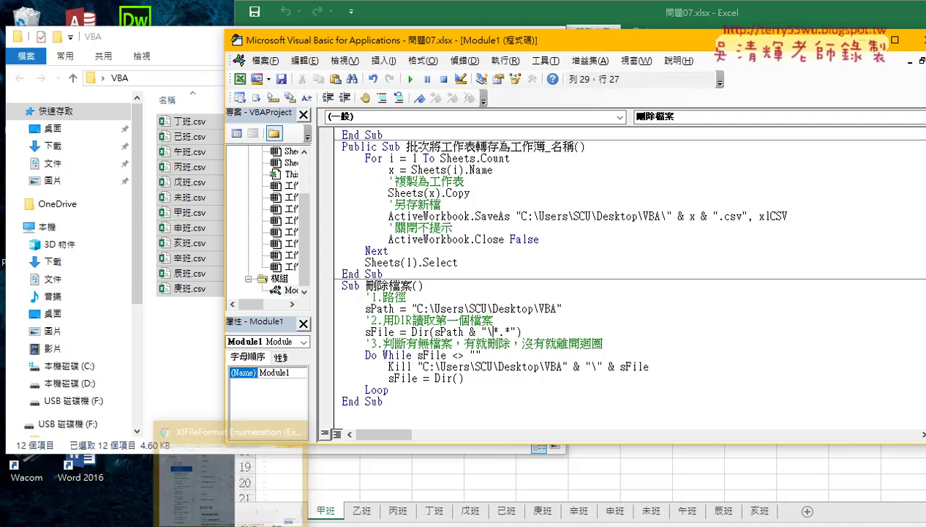
{"action": "left_click", "coordinate": [230, 472]}
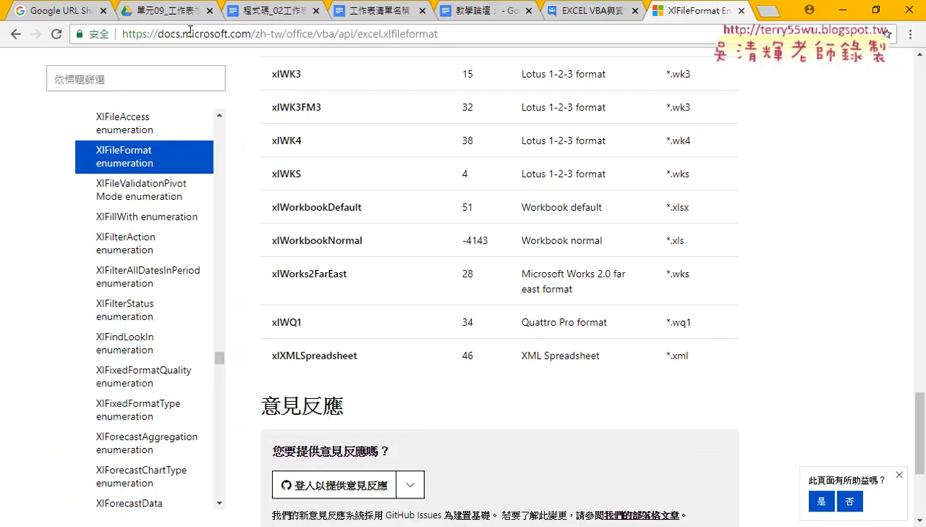
{"action": "left_click", "coordinate": [231, 11]}
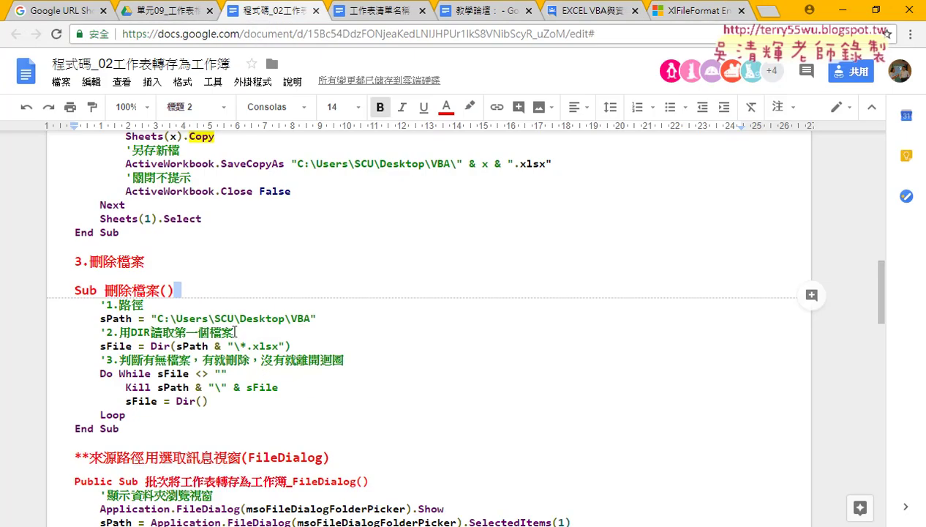
{"action": "left_click", "coordinate": [840, 15]}
{"action": "left_click", "coordinate": [406, 332]}
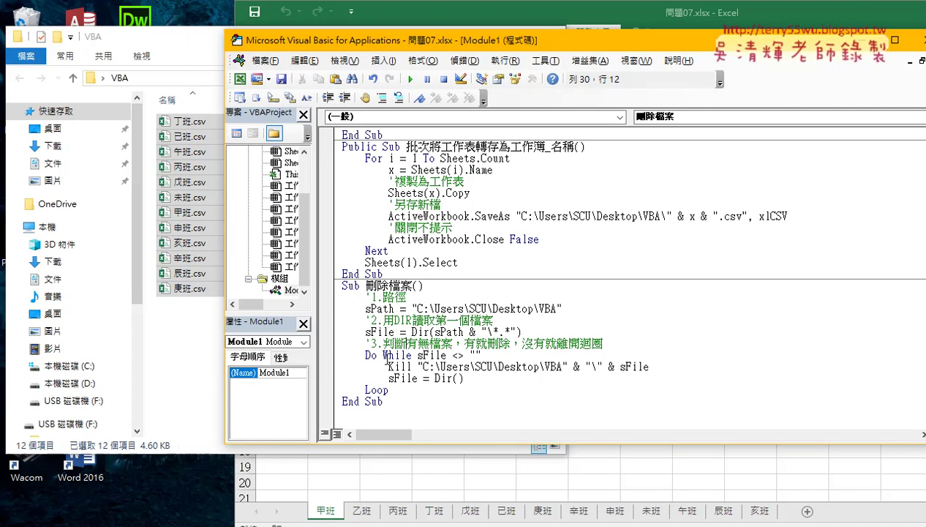
{"action": "left_click_drag", "start_coordinate": [365, 355], "coordinate": [412, 355]}
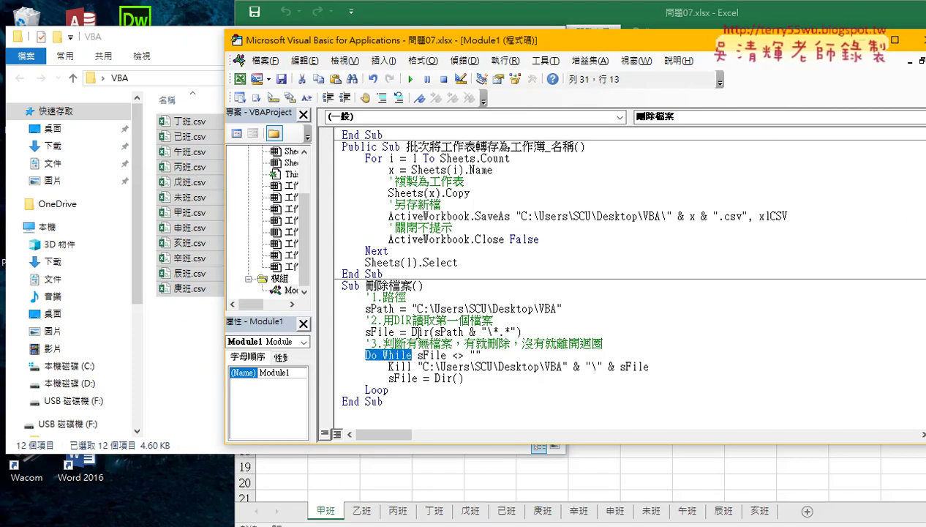
{"action": "left_click_drag", "start_coordinate": [412, 331], "coordinate": [522, 332]}
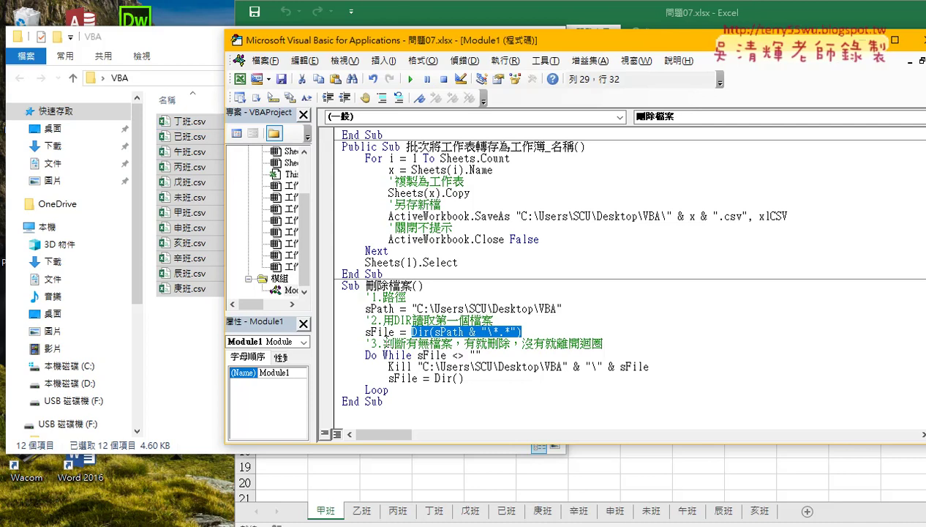
{"action": "left_click_drag", "start_coordinate": [415, 355], "coordinate": [464, 355]}
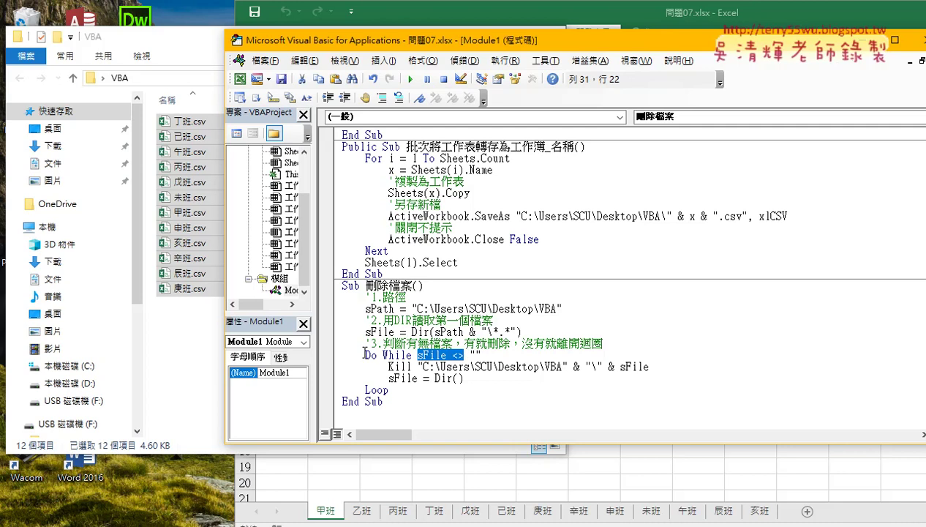
{"action": "left_click_drag", "start_coordinate": [365, 355], "coordinate": [412, 355]}
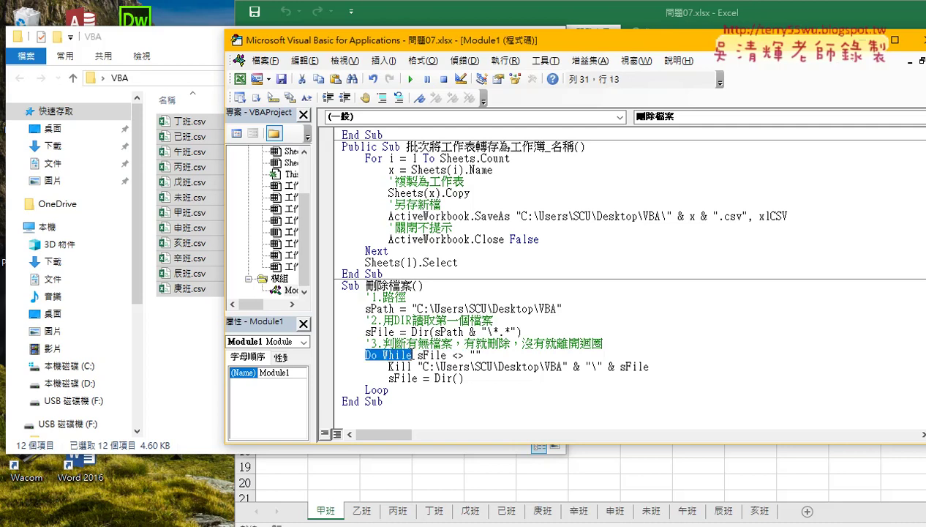
{"action": "left_click_drag", "start_coordinate": [418, 355], "coordinate": [488, 357]}
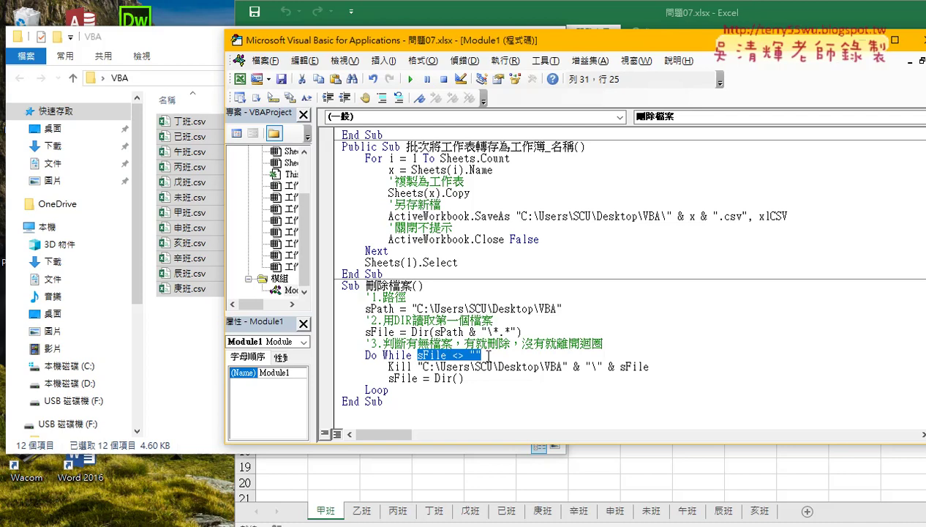
{"action": "left_click", "coordinate": [495, 374]}
{"action": "left_click_drag", "start_coordinate": [466, 378], "coordinate": [434, 378]}
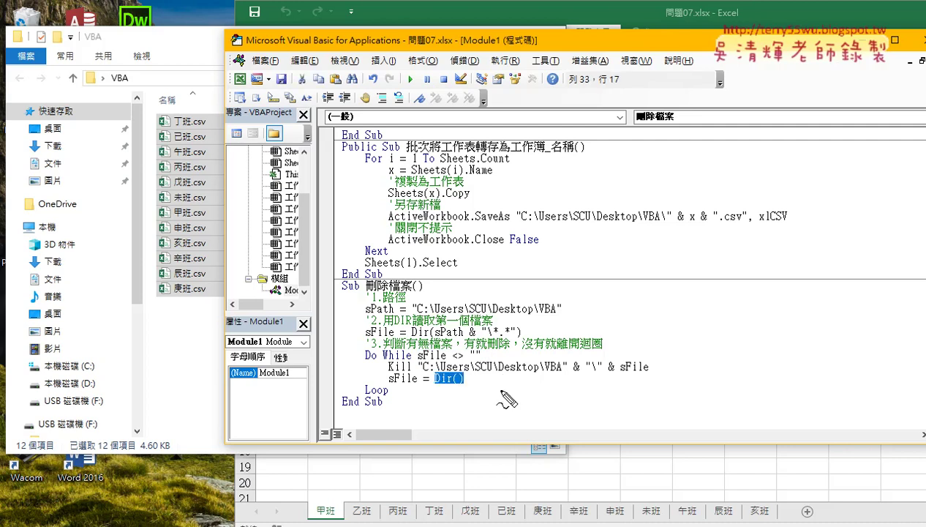
{"action": "left_click_drag", "start_coordinate": [412, 338], "coordinate": [525, 343]}
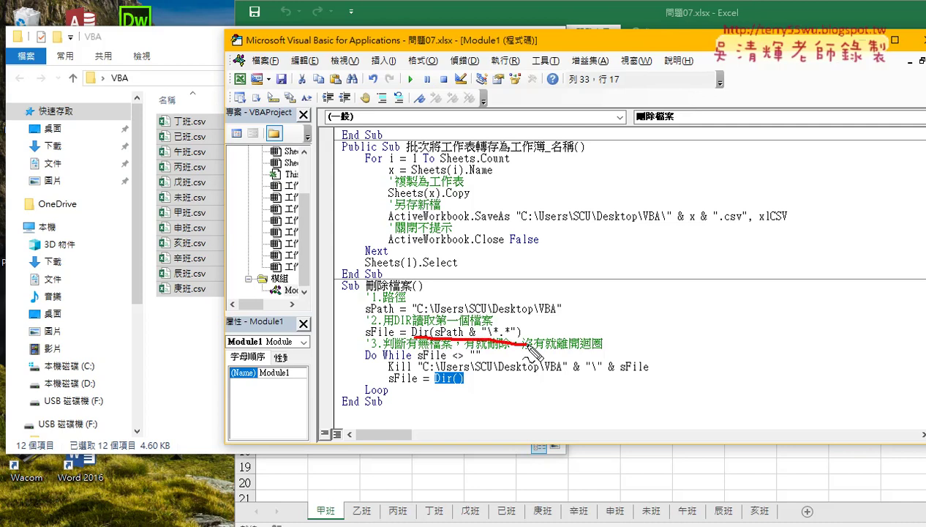
{"action": "mouse_move", "coordinate": [556, 305]}
{"action": "left_mouse_down"}
{"action": "mouse_move", "coordinate": [516, 312]}
{"action": "mouse_move", "coordinate": [524, 326]}
{"action": "left_mouse_up"}
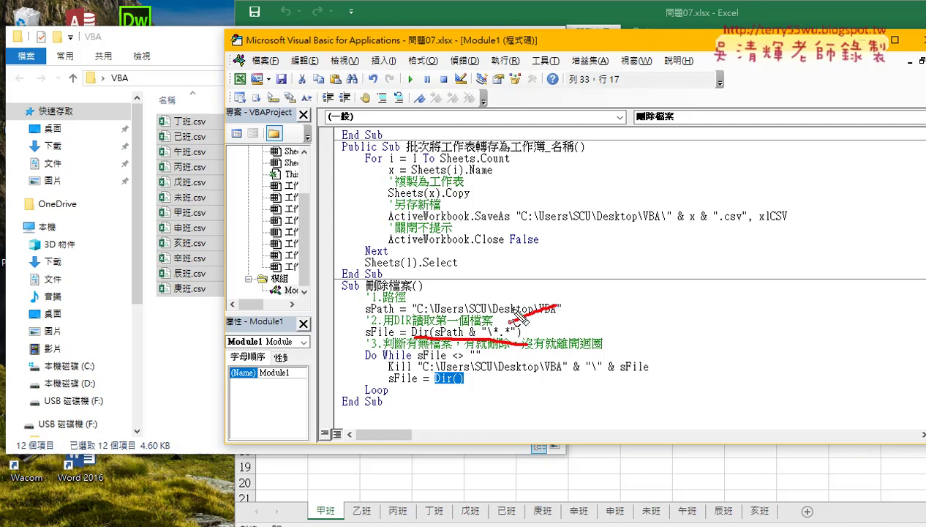
{"action": "mouse_move", "coordinate": [521, 428]}
{"action": "left_mouse_down"}
{"action": "mouse_move", "coordinate": [461, 389]}
{"action": "mouse_move", "coordinate": [488, 395]}
{"action": "left_mouse_up"}
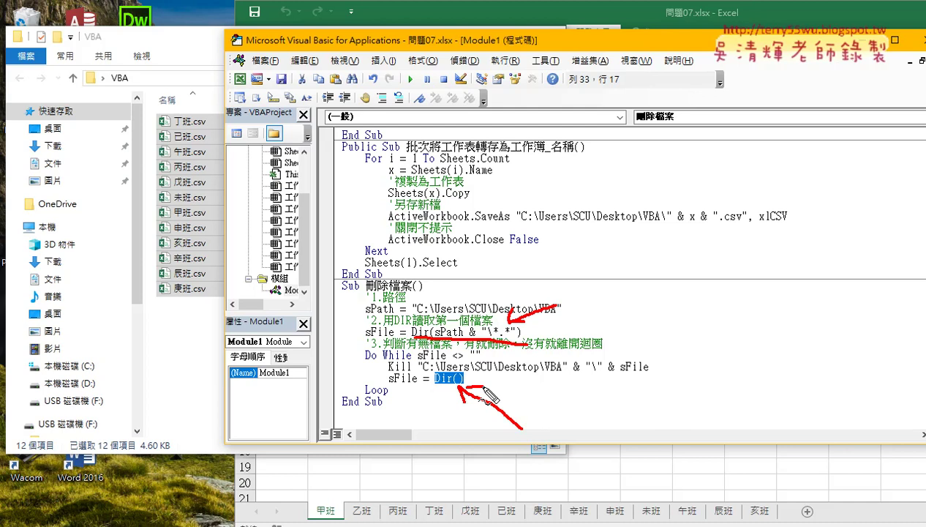
{"action": "left_click_drag", "start_coordinate": [435, 382], "coordinate": [465, 383]}
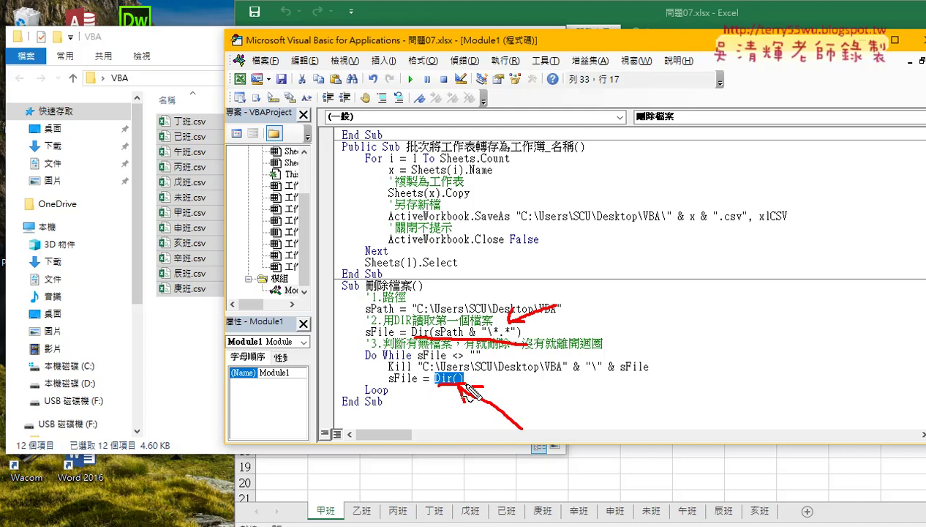
{"action": "mouse_move", "coordinate": [365, 395]}
{"action": "left_mouse_down"}
{"action": "mouse_move", "coordinate": [357, 357]}
{"action": "mouse_move", "coordinate": [366, 355]}
{"action": "left_mouse_up"}
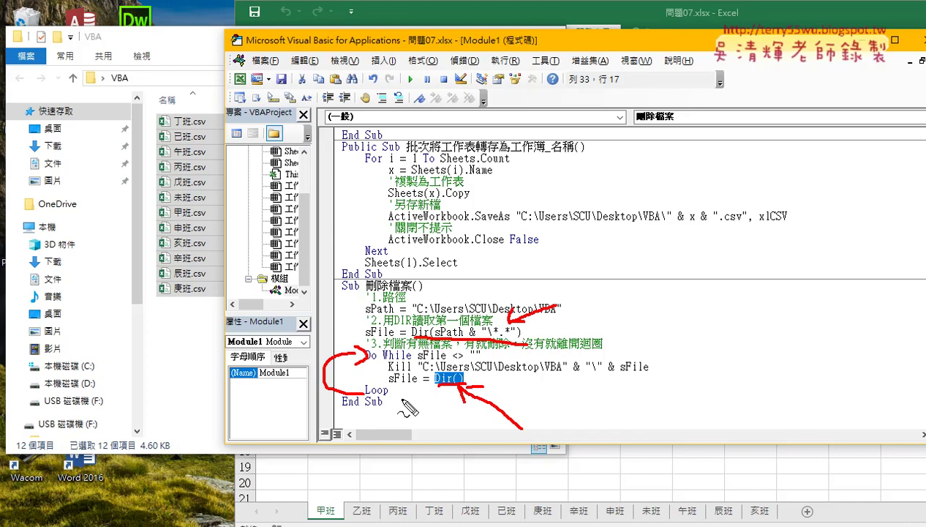
{"action": "key", "text": "Escape"}
{"action": "left_click", "coordinate": [418, 355]}
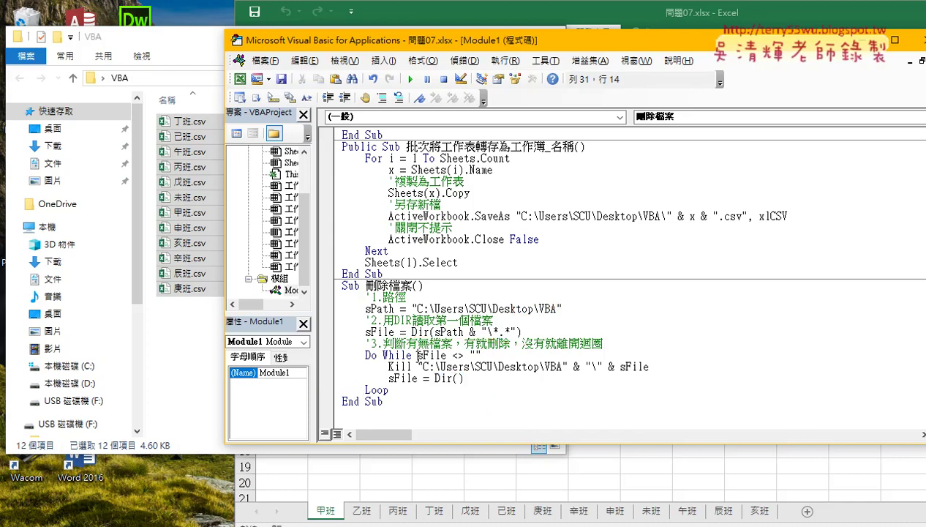
{"action": "left_click_drag", "start_coordinate": [418, 355], "coordinate": [474, 355]}
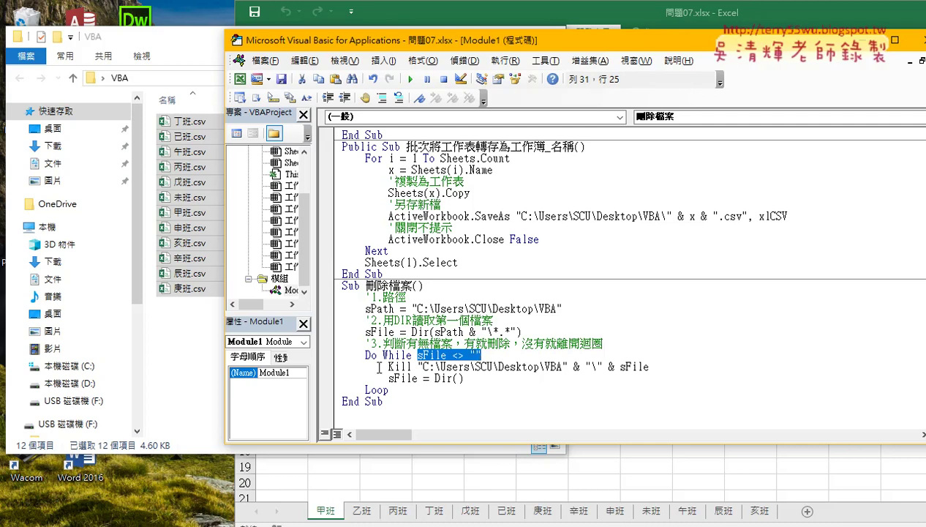
{"action": "left_click", "coordinate": [464, 355]}
{"action": "left_click_drag", "start_coordinate": [465, 354], "coordinate": [453, 355]}
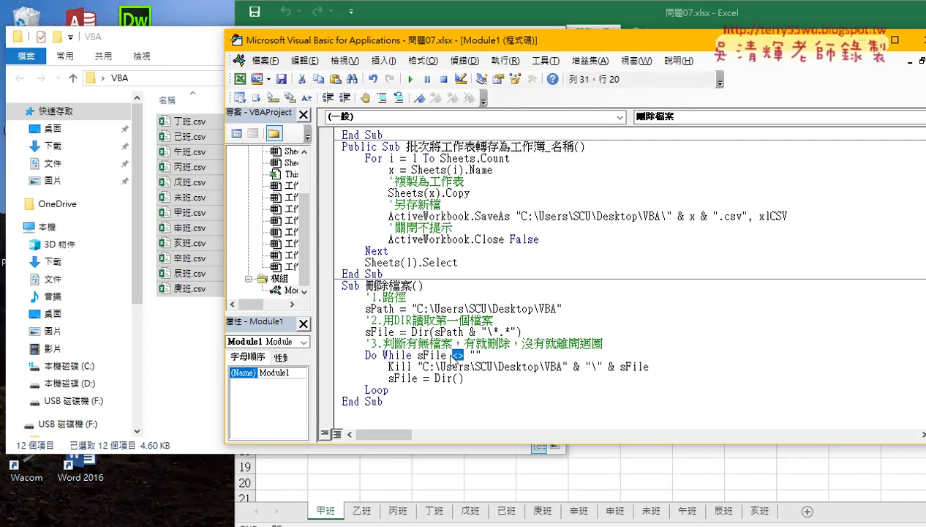
{"action": "left_click_drag", "start_coordinate": [417, 355], "coordinate": [479, 355]}
{"action": "left_click", "coordinate": [472, 366]}
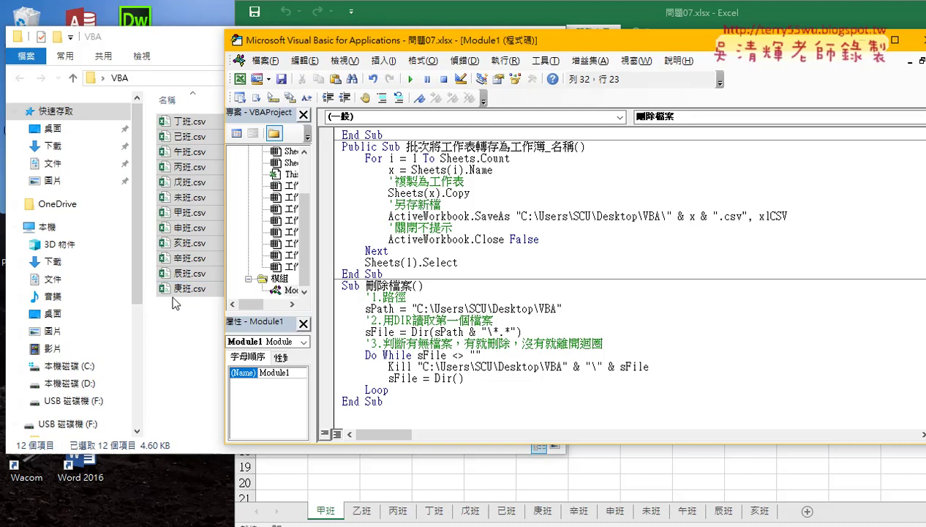
Run 刪除檔案 to empty the folder, then highlight SaveAs and xlCSV on the export line.
{"action": "key", "text": "F5"}
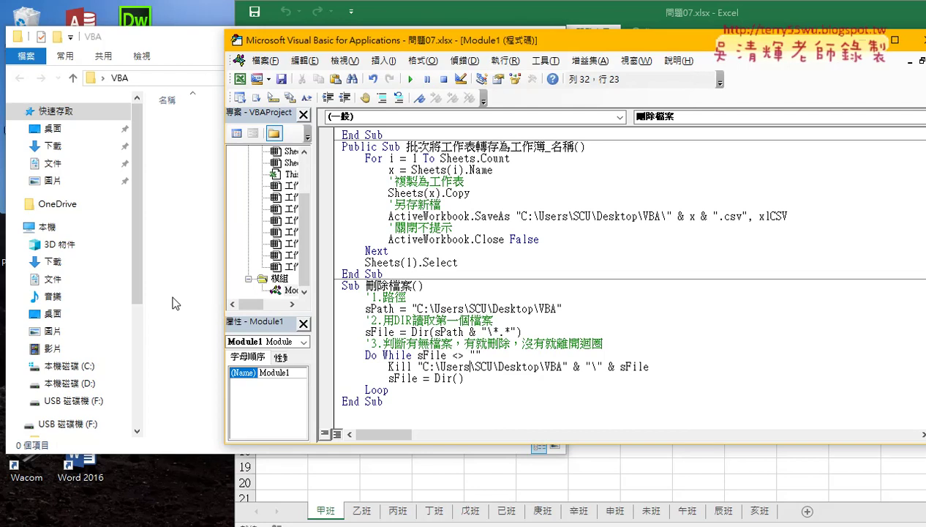
{"action": "left_click", "coordinate": [475, 215]}
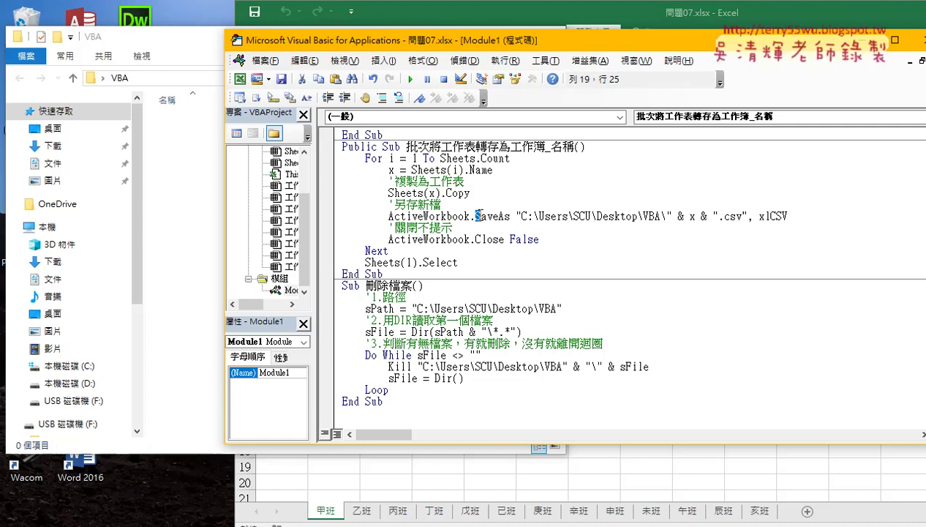
{"action": "left_click_drag", "start_coordinate": [476, 215], "coordinate": [511, 214]}
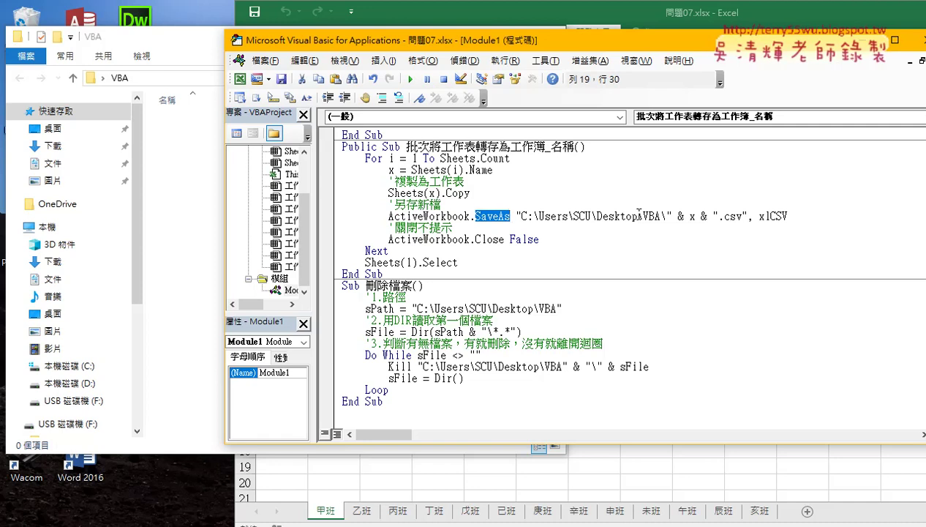
{"action": "mouse_move", "coordinate": [788, 215]}
{"action": "left_mouse_down"}
{"action": "mouse_move", "coordinate": [748, 215]}
{"action": "mouse_move", "coordinate": [756, 214]}
{"action": "left_mouse_up"}
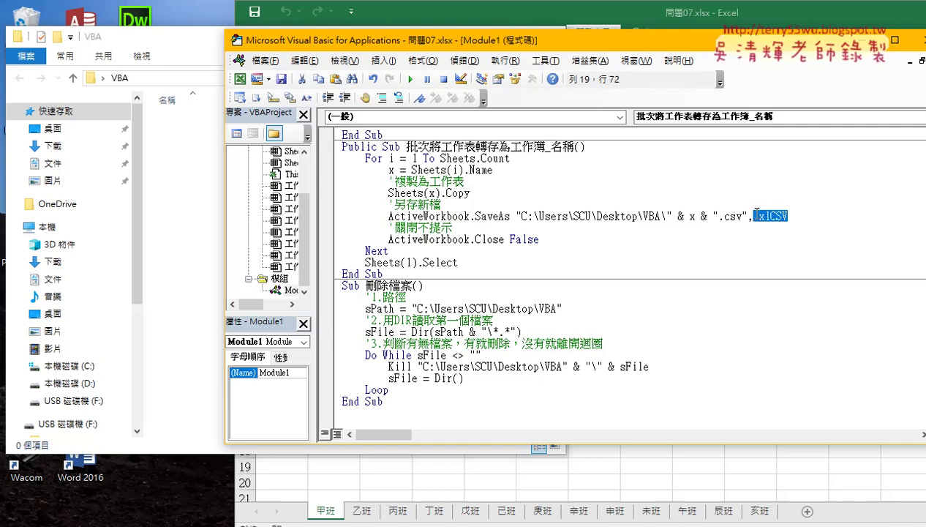